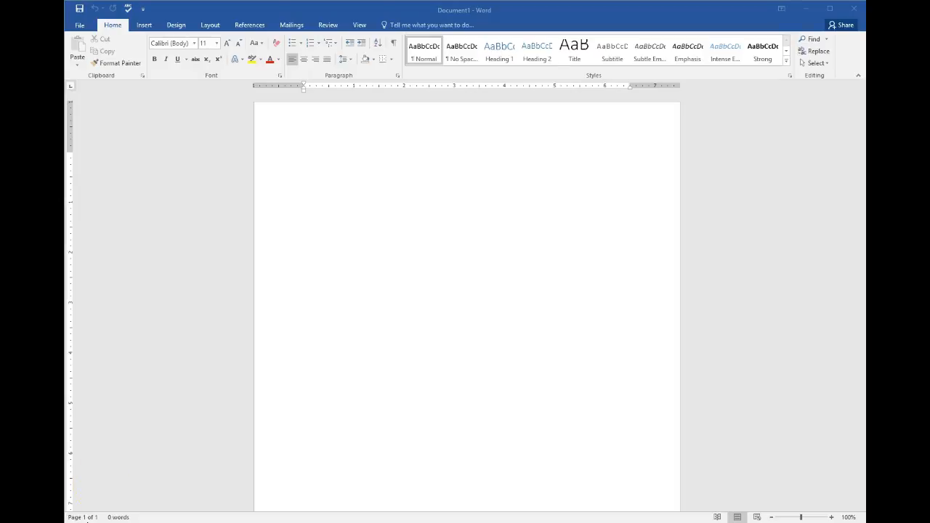
Insert WordArt in the white-fill style with orange outline and hard shadow, reading "My WordArt Example 1".
click(147, 27)
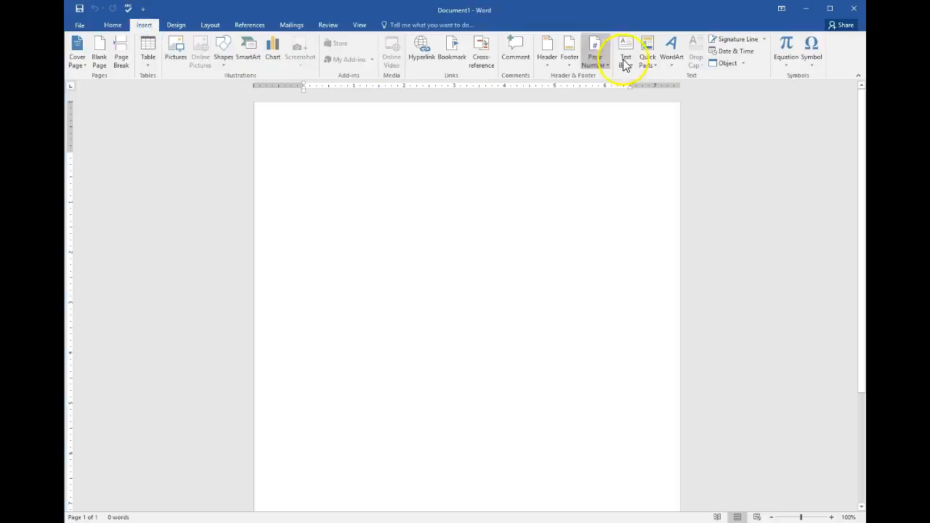
click(673, 63)
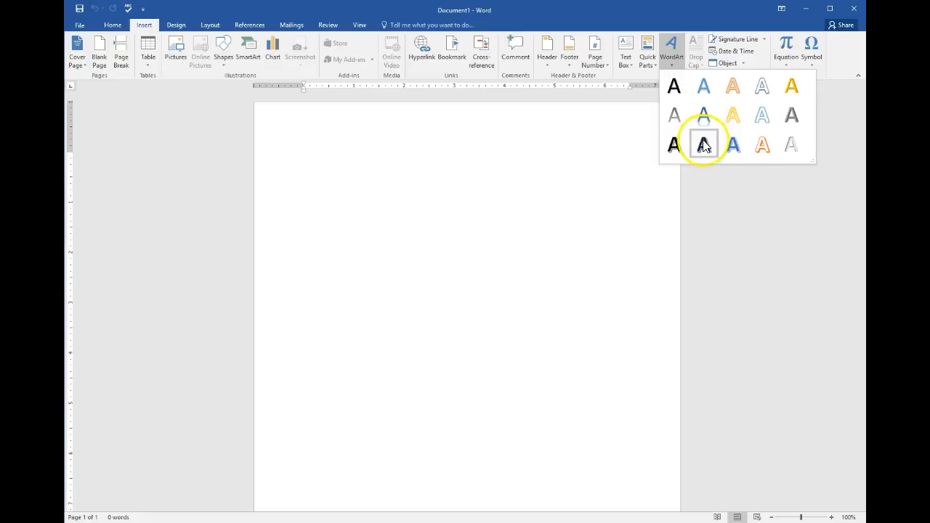
click(761, 147)
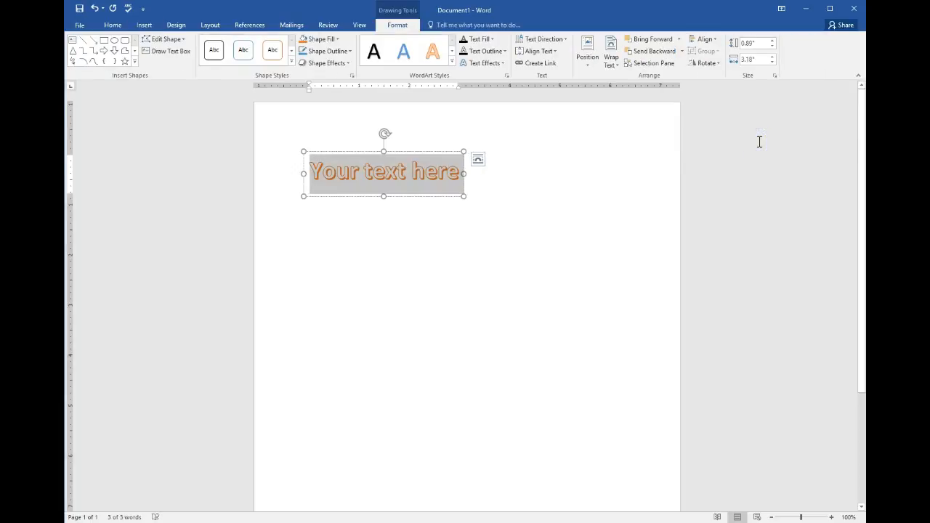
text(My)
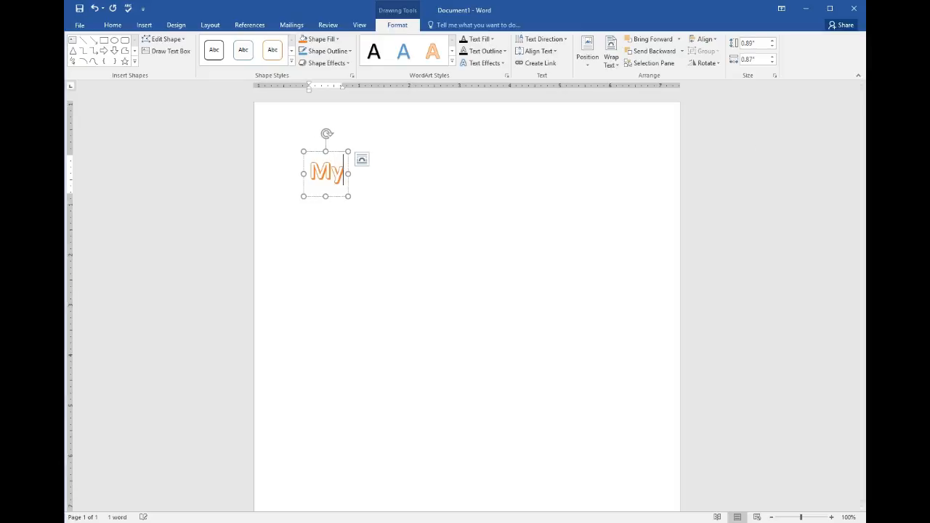
text( WordArt E)
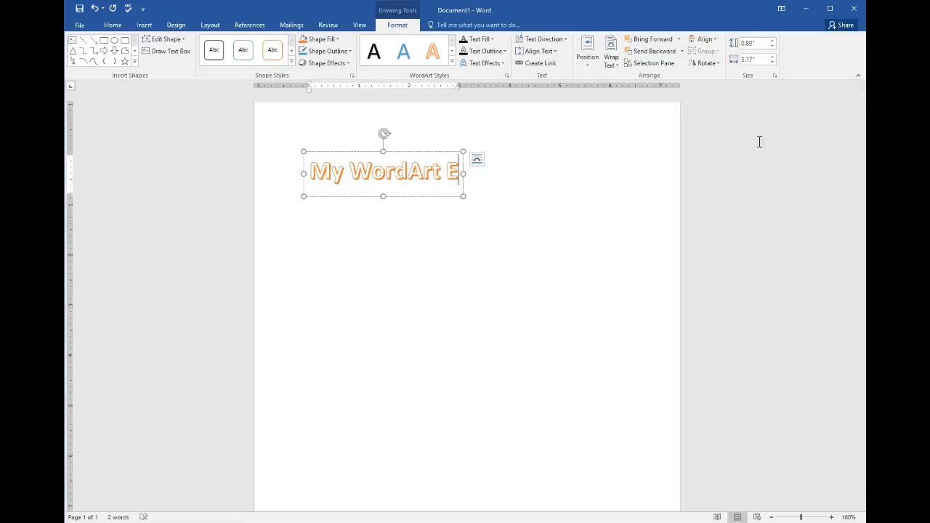
text(xample 1)
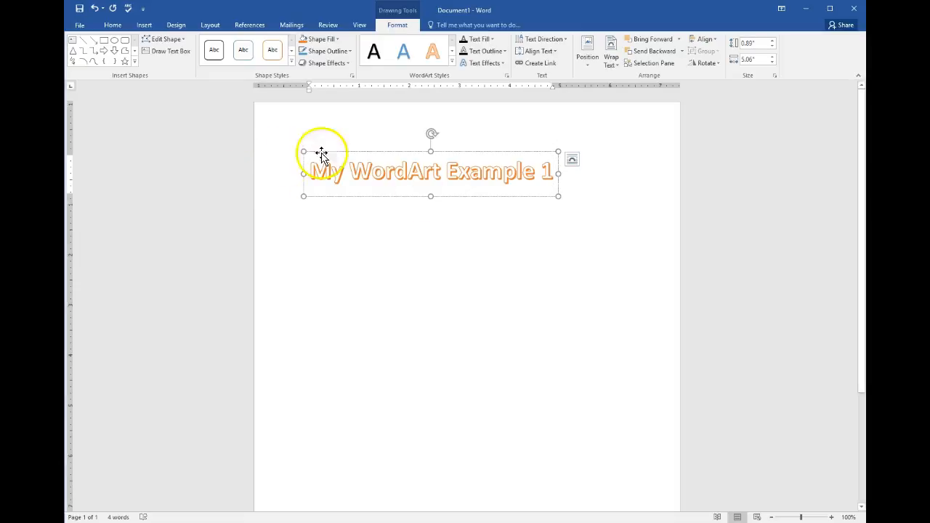
click(361, 216)
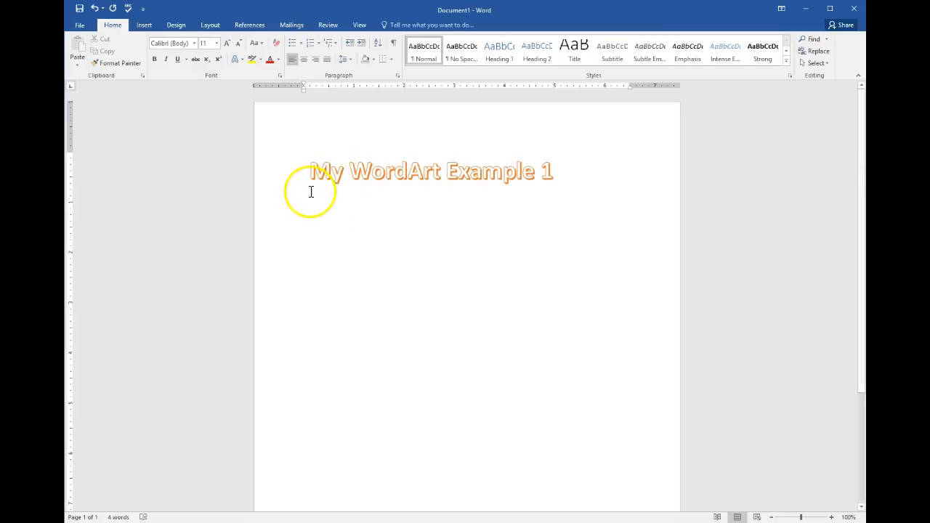
Below the first WordArt, insert another in the solid gray beveled style reading "My WordArt Example 2".
click(321, 218)
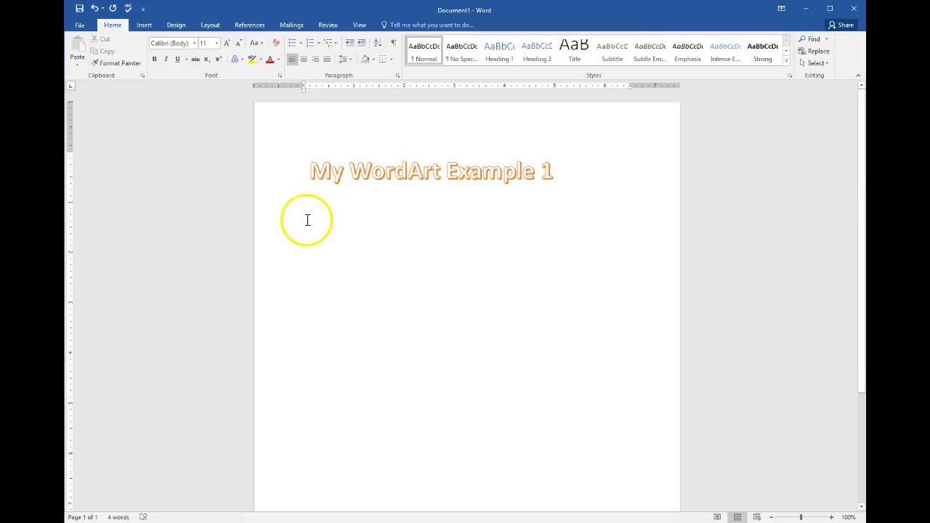
click(305, 220)
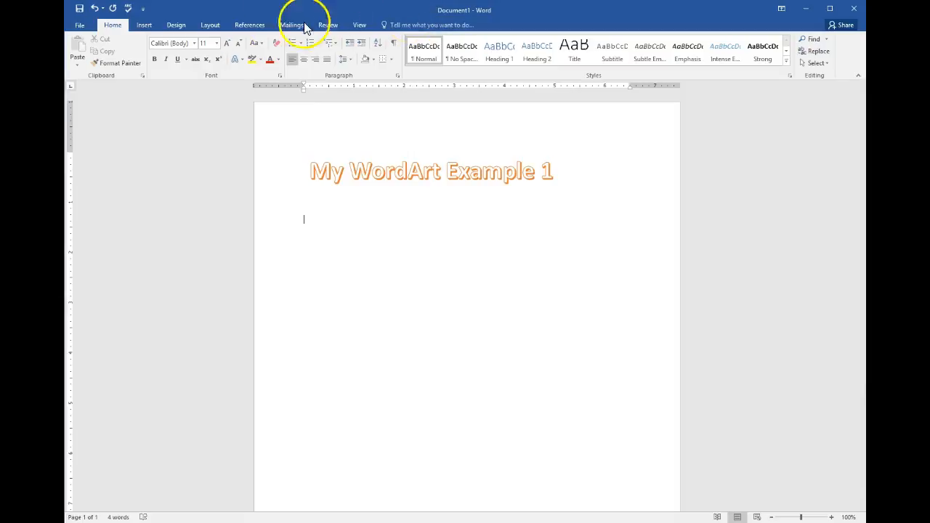
click(145, 25)
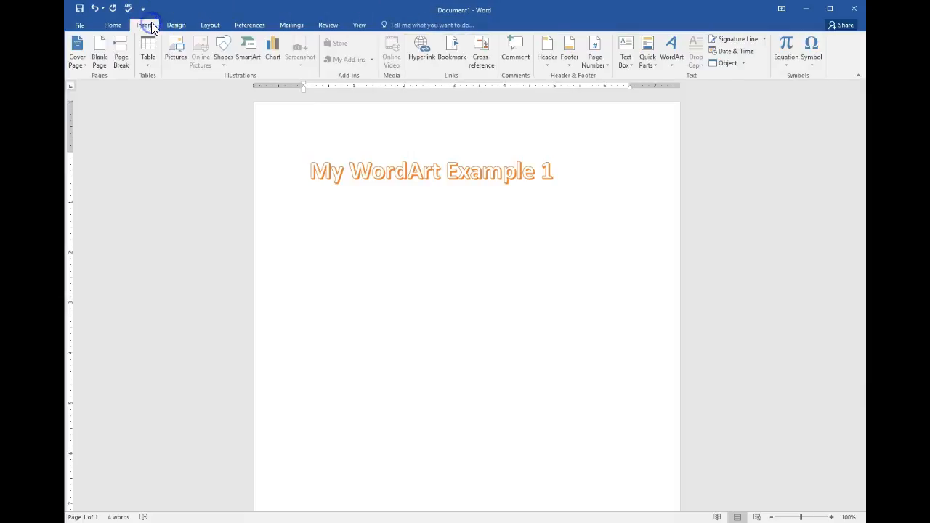
click(669, 57)
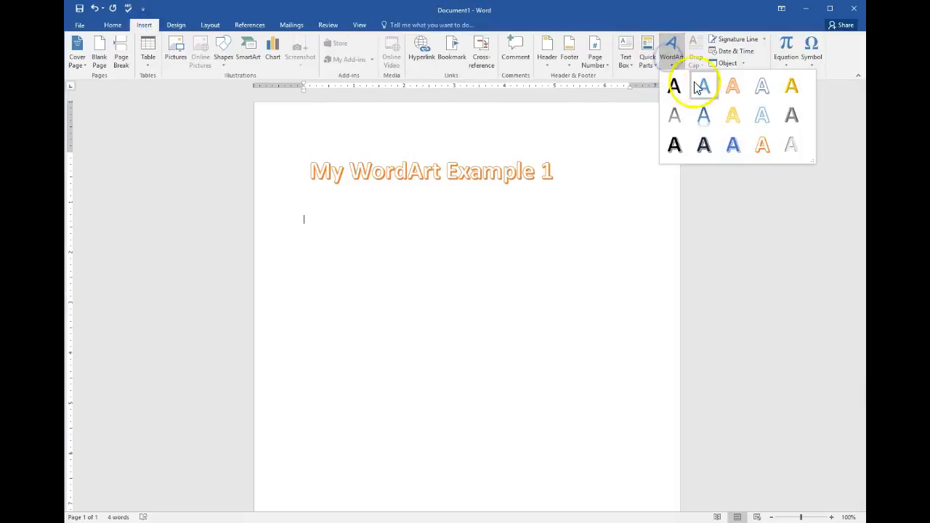
click(790, 117)
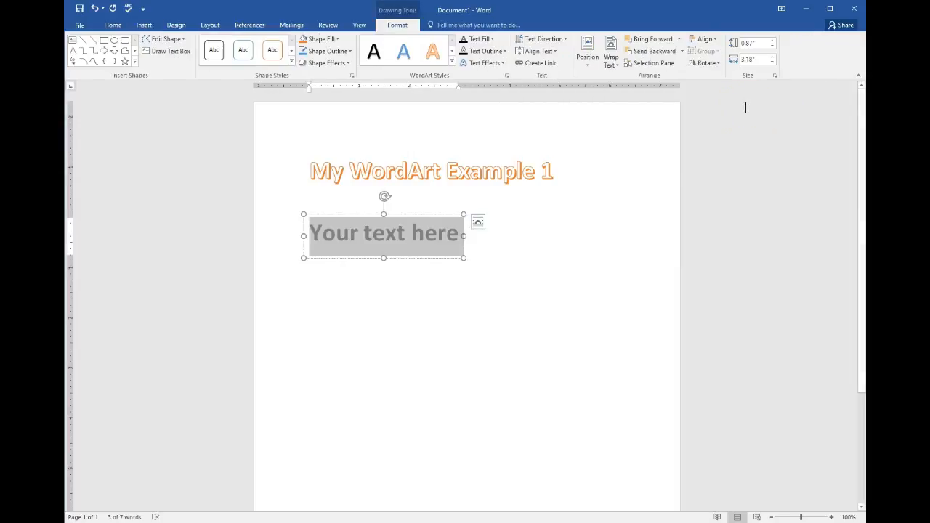
text(My WordArt )
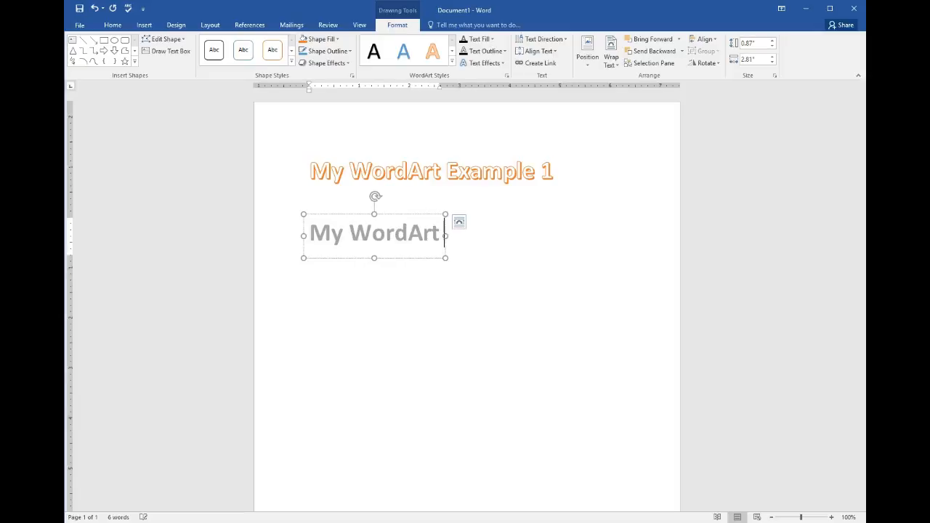
text(Example)
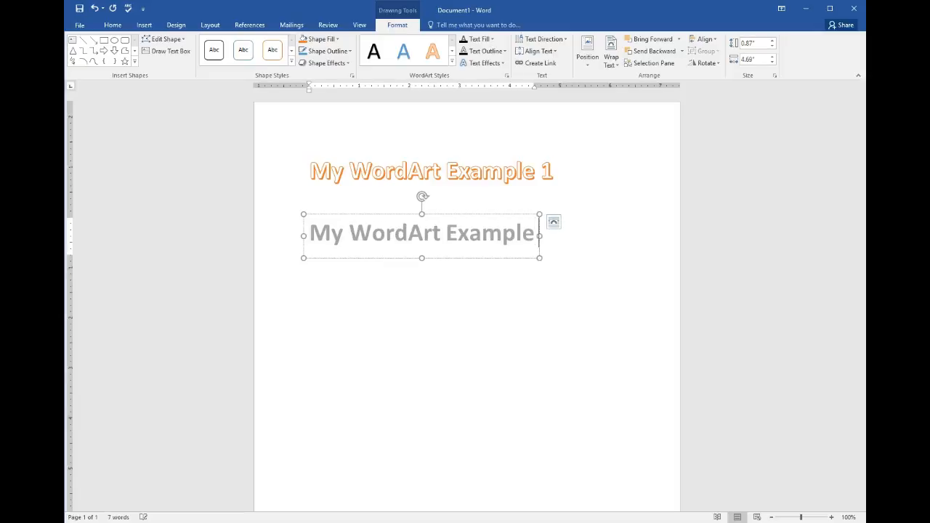
text( 2)
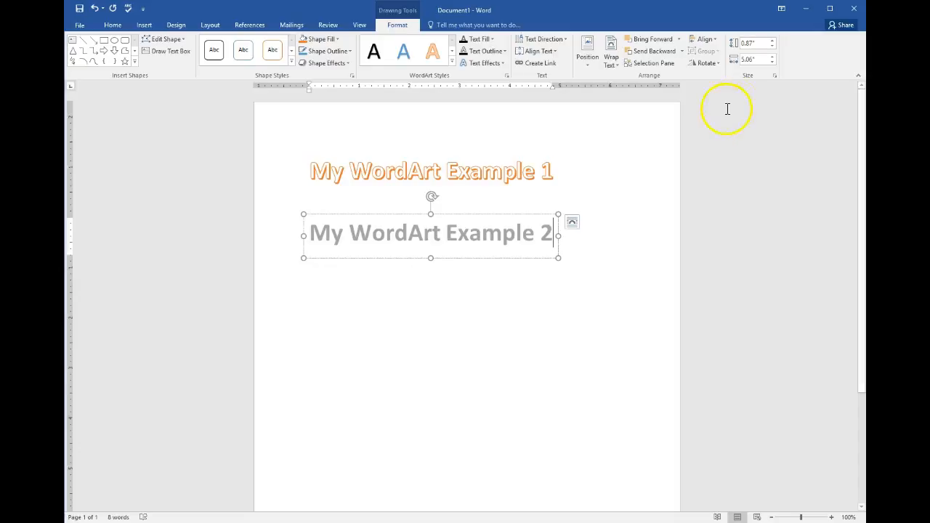
click(618, 264)
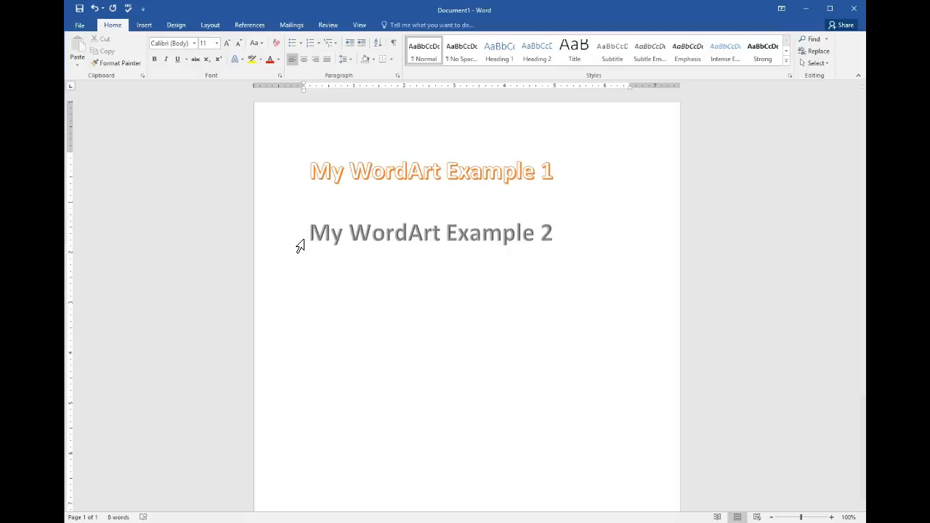
Below the gray WordArt, insert a third in the blue gradient style with reflection, reading "My WordArt Example 3".
click(316, 284)
click(328, 282)
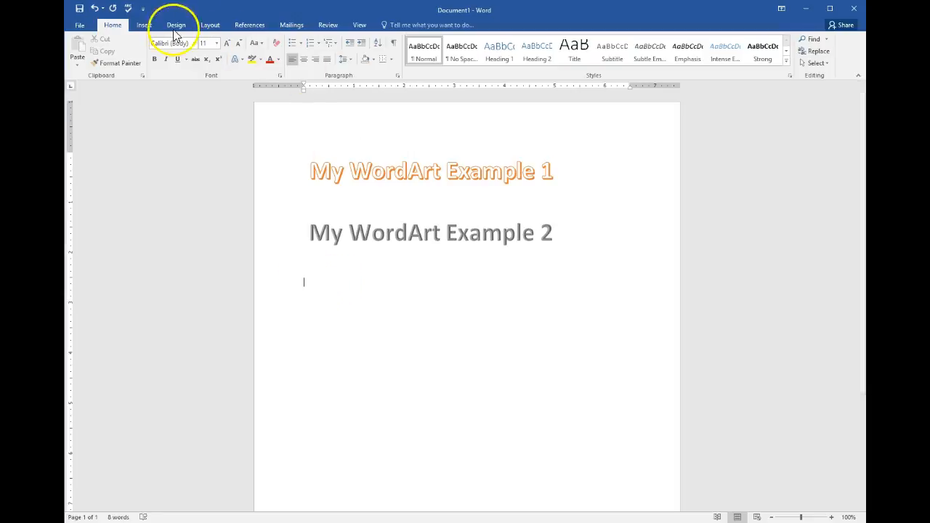
click(144, 25)
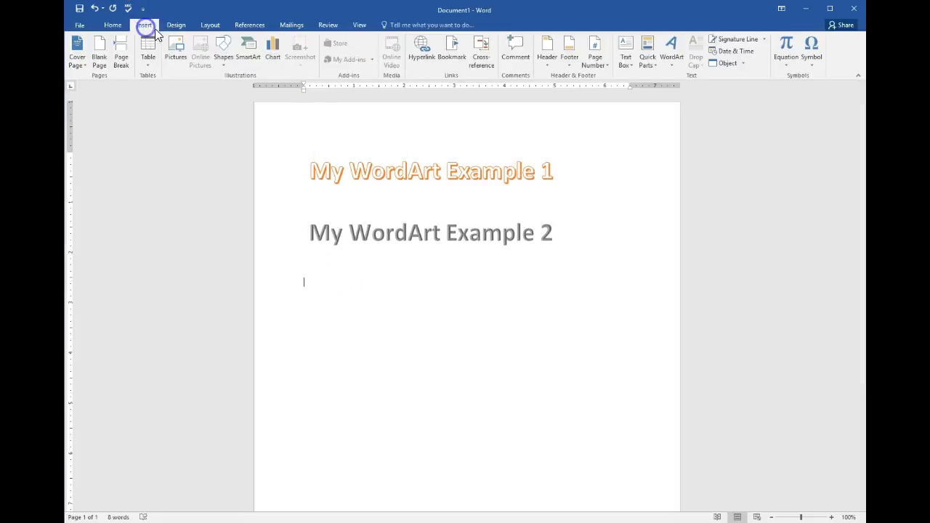
click(674, 62)
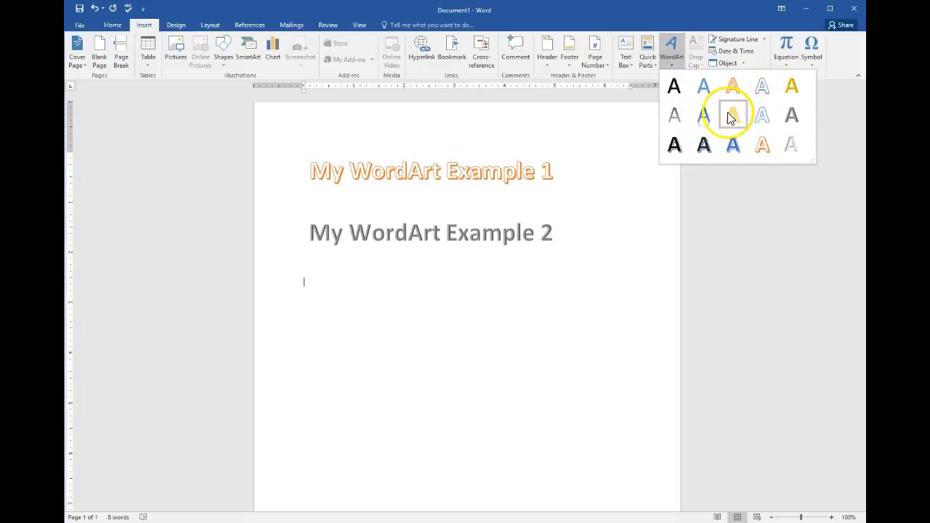
click(716, 118)
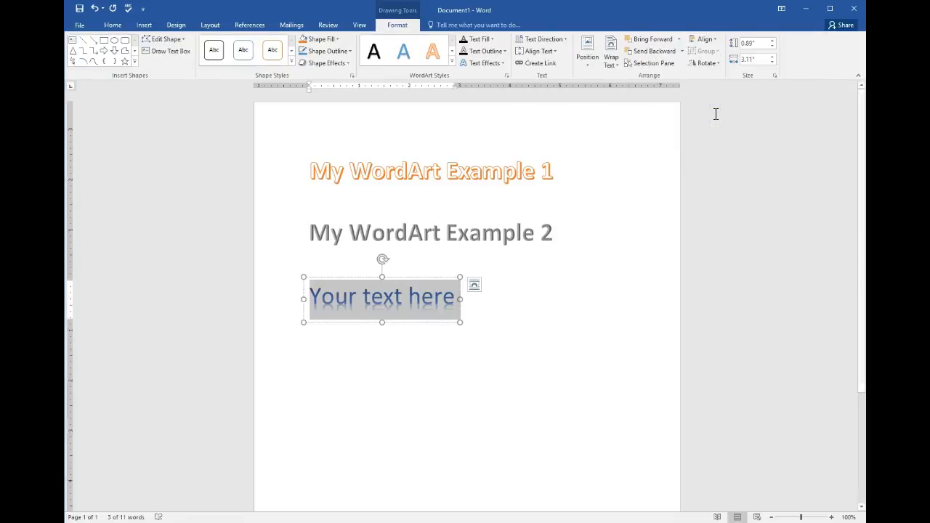
text(My Word)
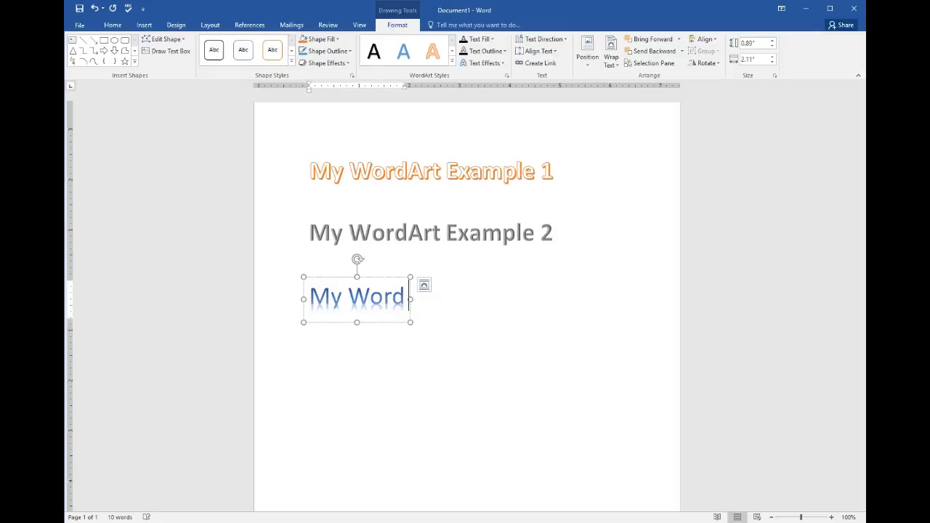
key(BackSpace)
text(dArt Example)
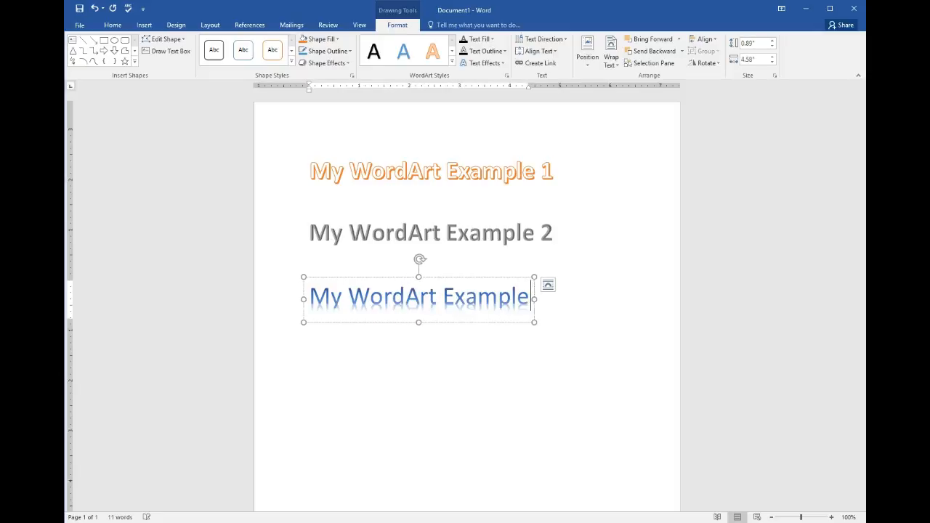
text( 3)
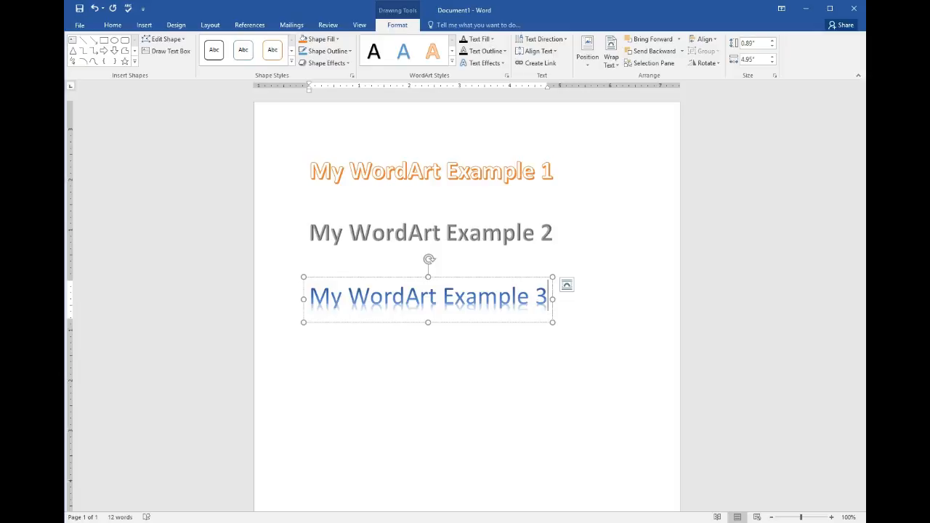
Save the document as "59a wordart" in the CHAPTER 8 folder inside KEYBOARDING8 on the personal network drive.
click(80, 25)
click(107, 129)
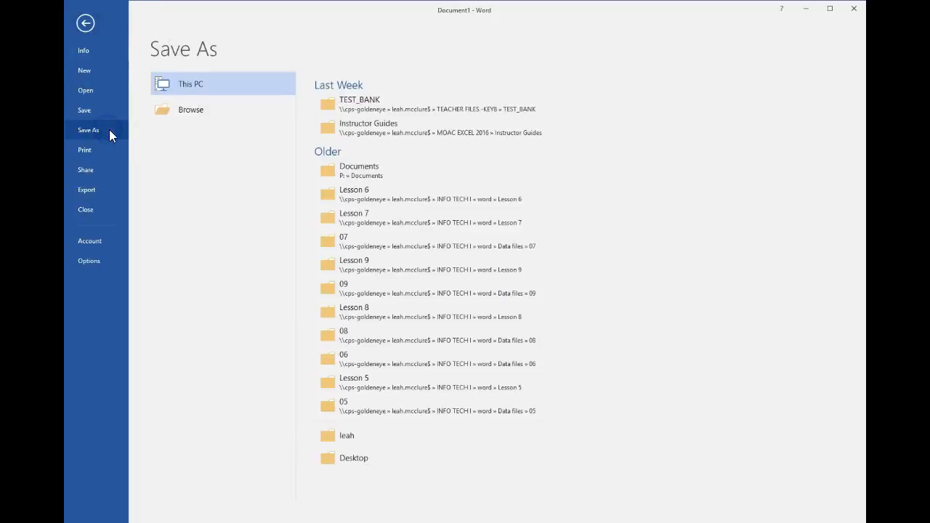
click(227, 109)
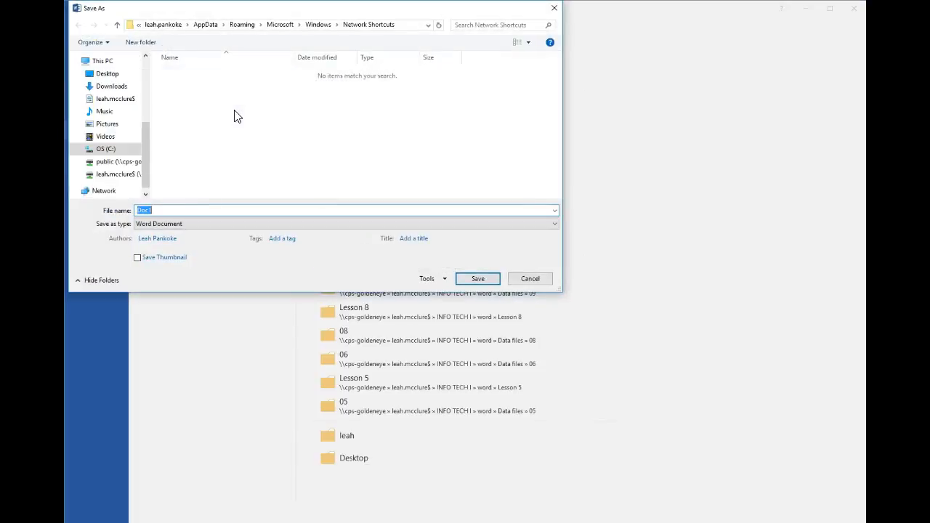
click(118, 174)
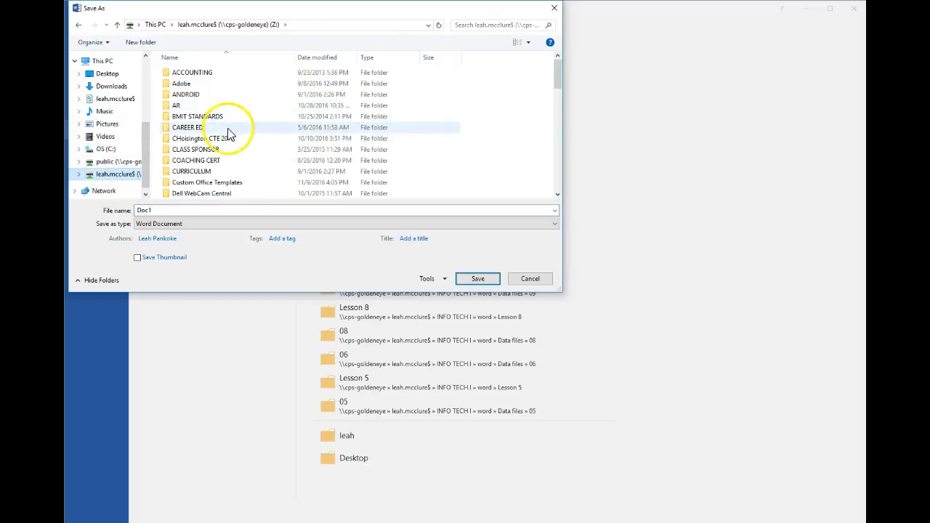
scroll(236, 134, down, 3)
scroll(233, 140, down, 2)
double_click(238, 179)
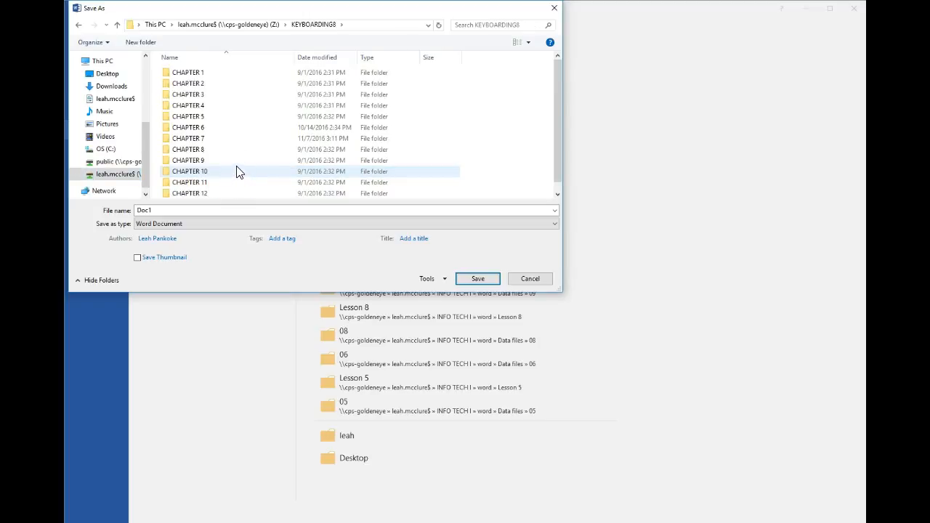
double_click(232, 151)
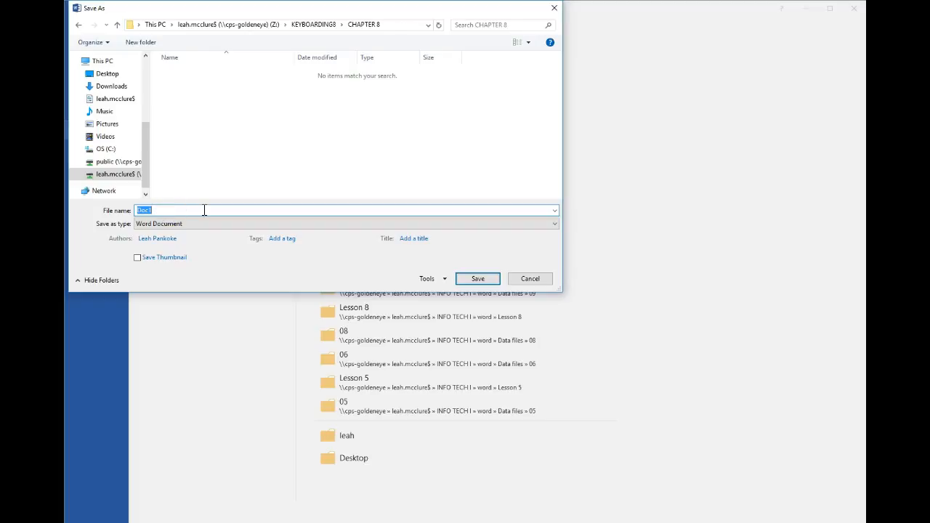
text(59a wordart)
click(472, 278)
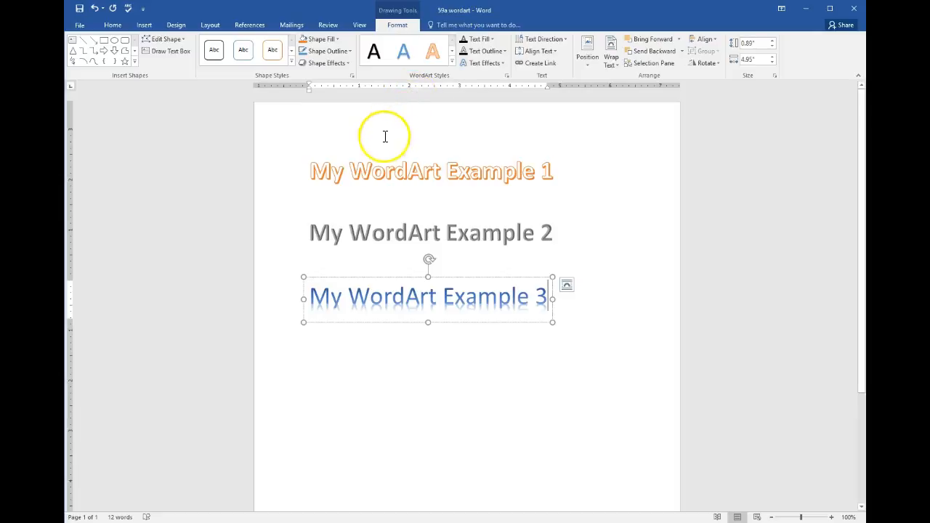
Position the orange "My WordArt Example 1" in Top Right with Square Text Wrapping.
click(469, 161)
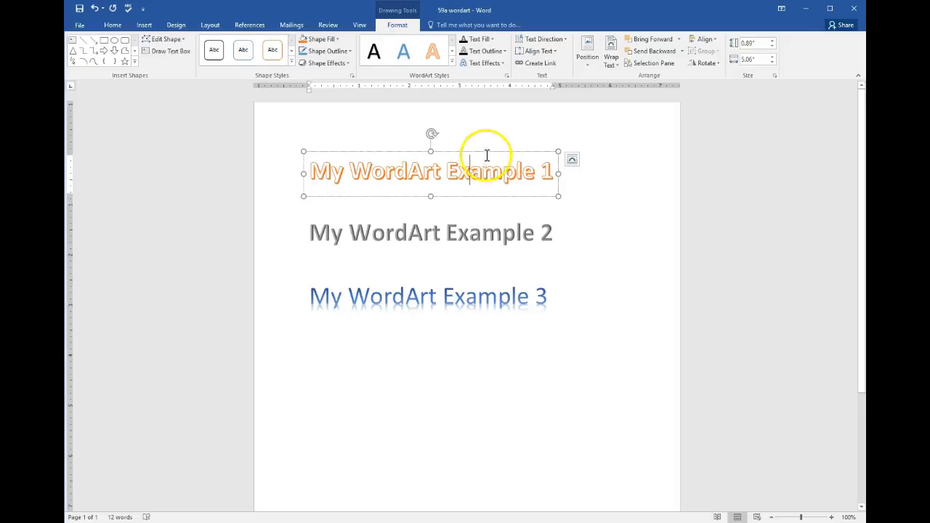
click(585, 61)
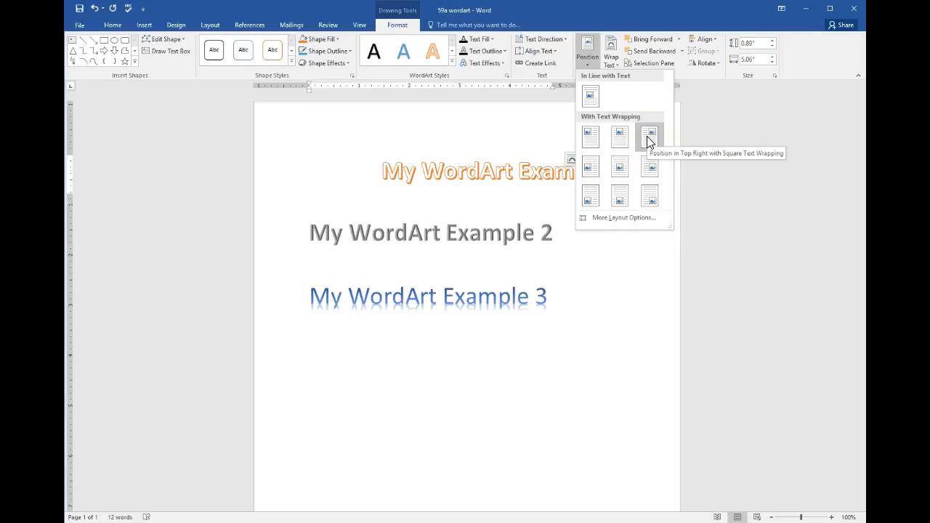
click(649, 138)
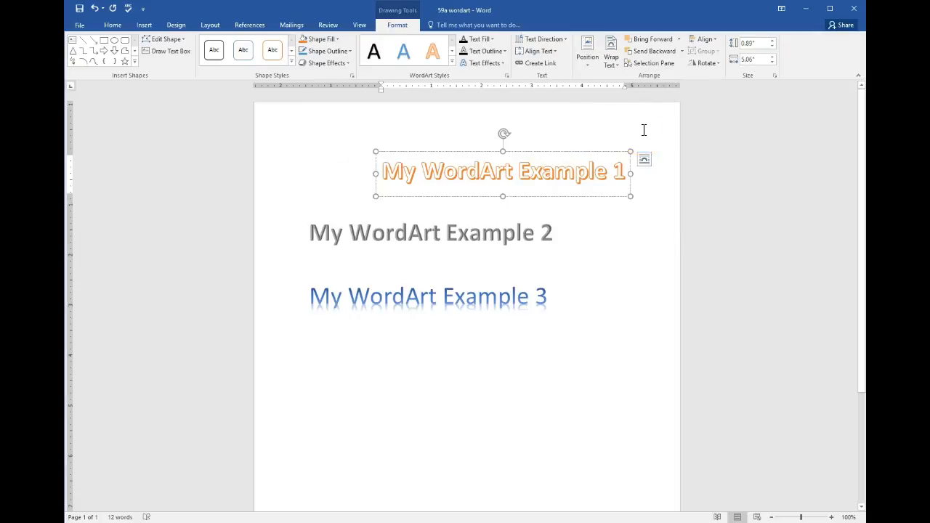
Position the blue "My WordArt Example 3" in Bottom Center with Square Text Wrapping.
click(453, 295)
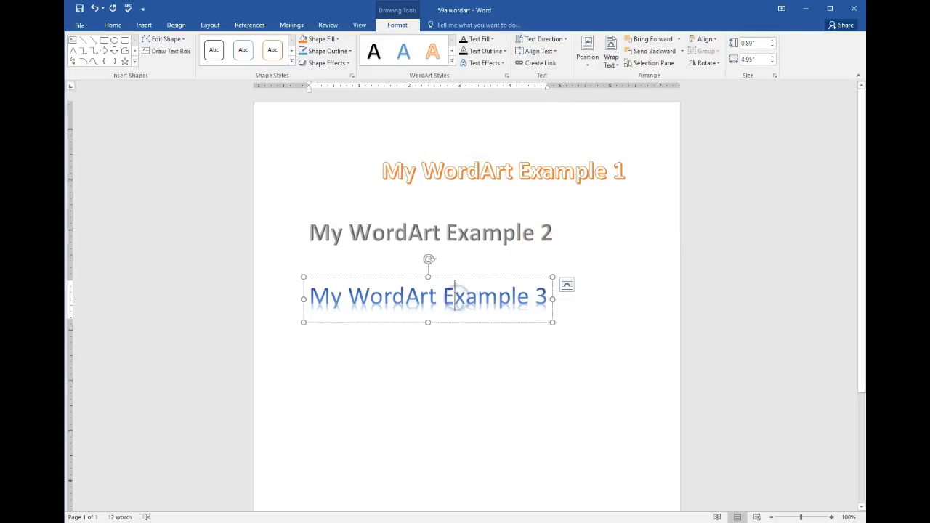
click(451, 273)
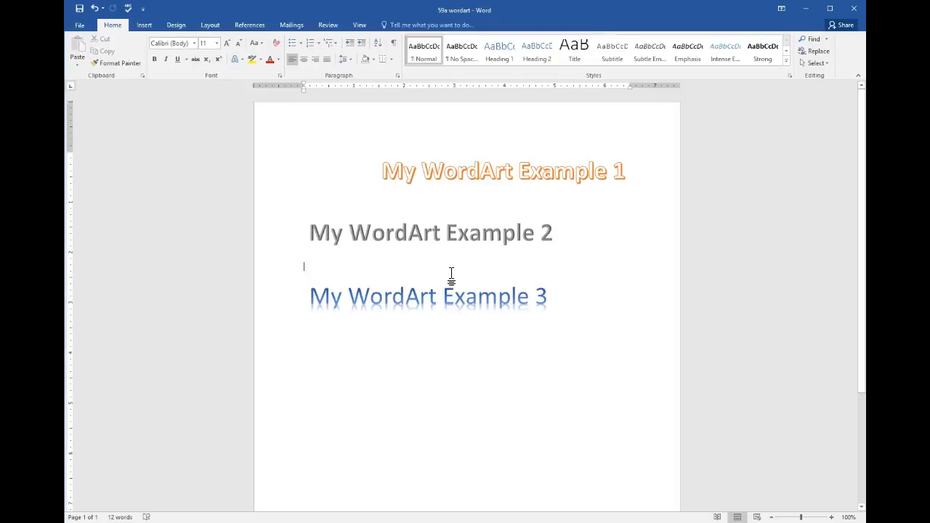
click(430, 223)
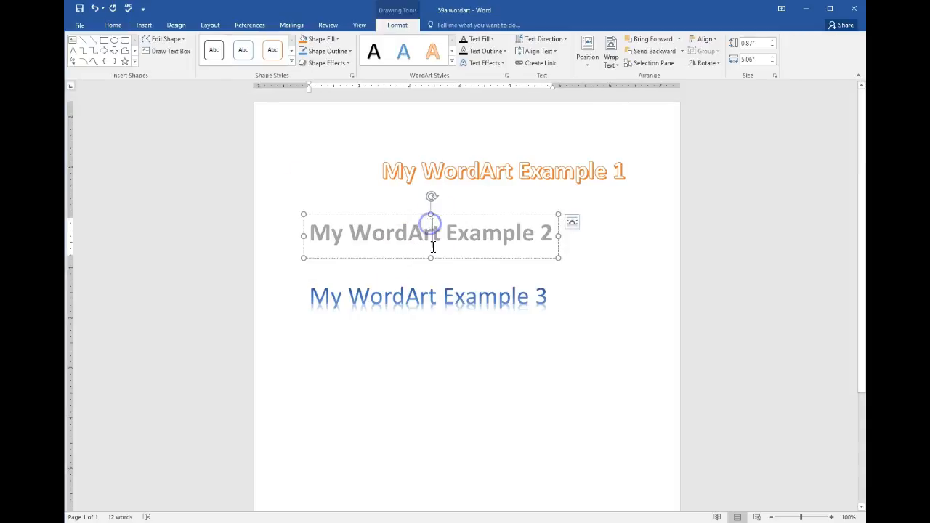
click(436, 295)
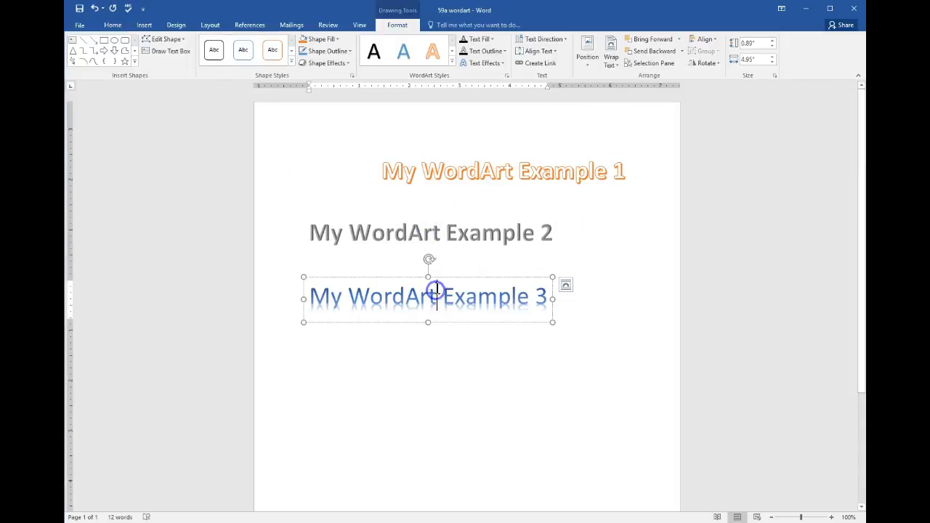
click(585, 65)
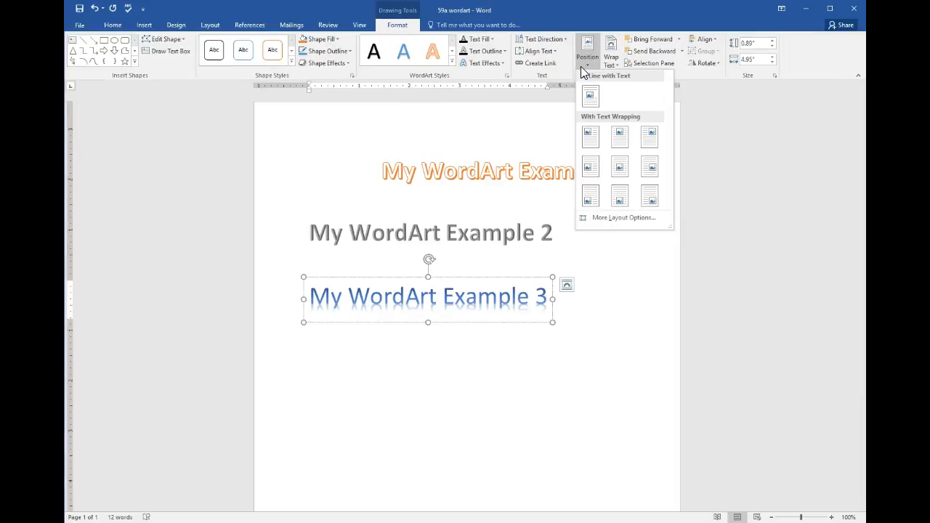
click(621, 198)
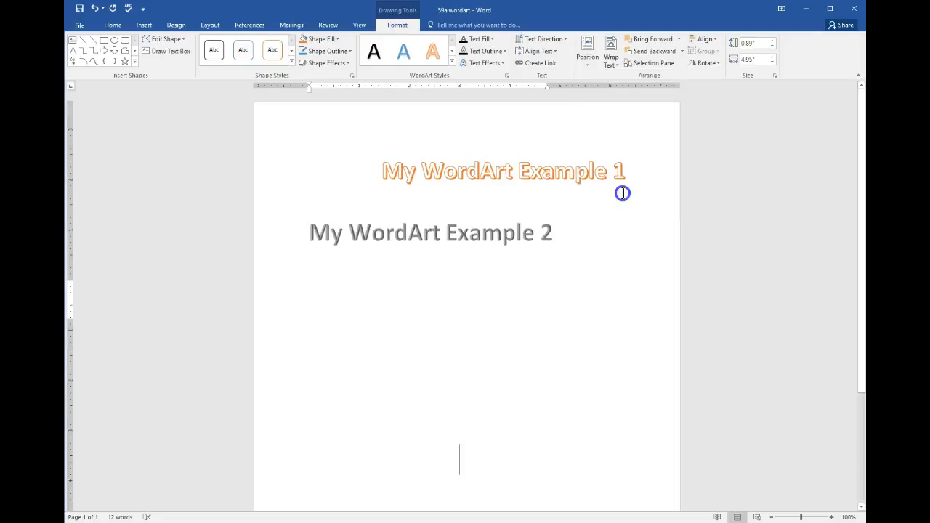
Position the gray "My WordArt Example 2" in Middle Center with Square Text Wrapping.
scroll(608, 238, up, 10)
click(594, 246)
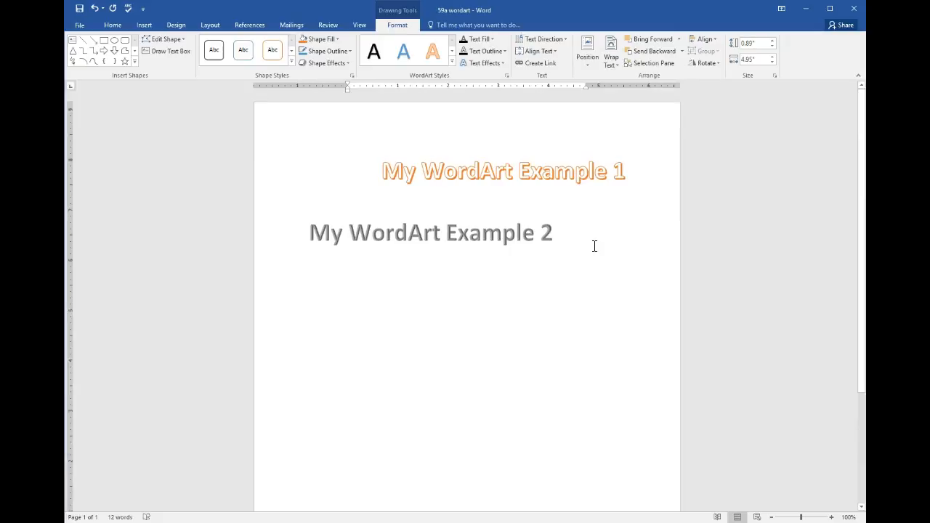
click(415, 239)
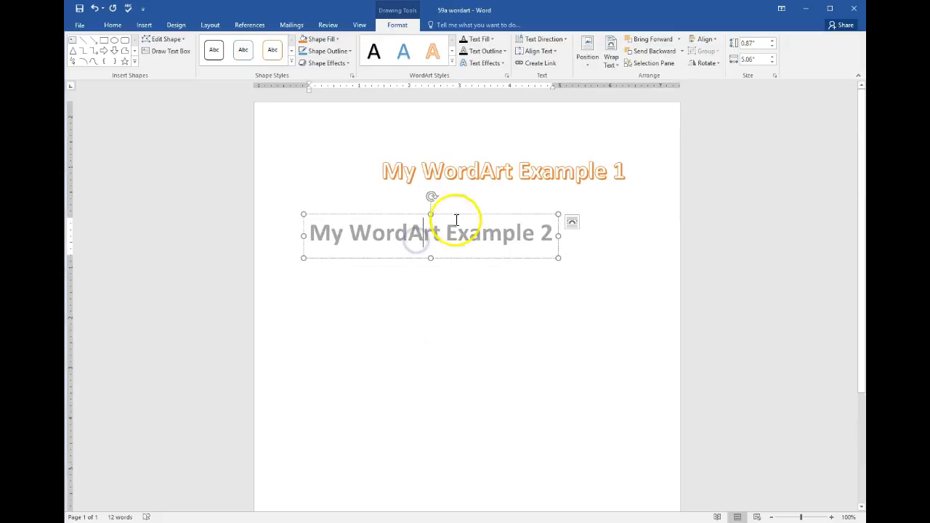
click(587, 58)
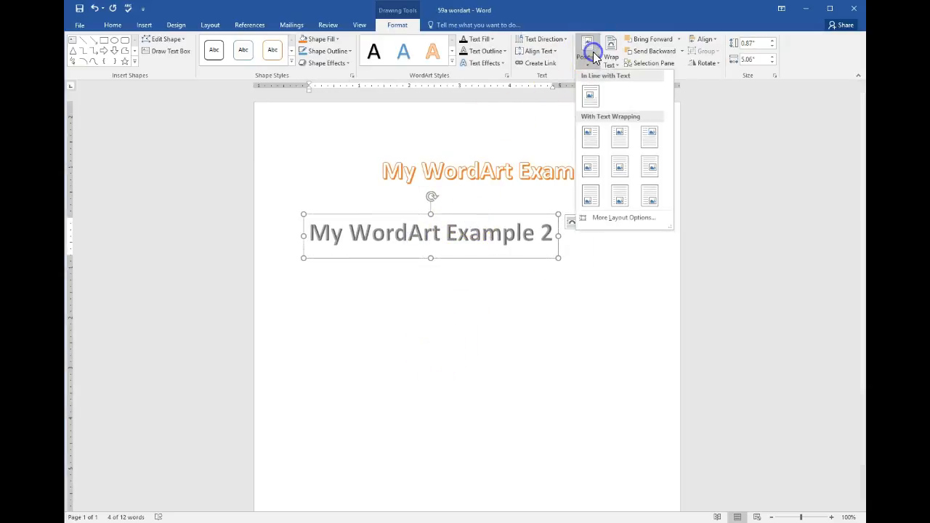
click(623, 169)
scroll(619, 252, down, 5)
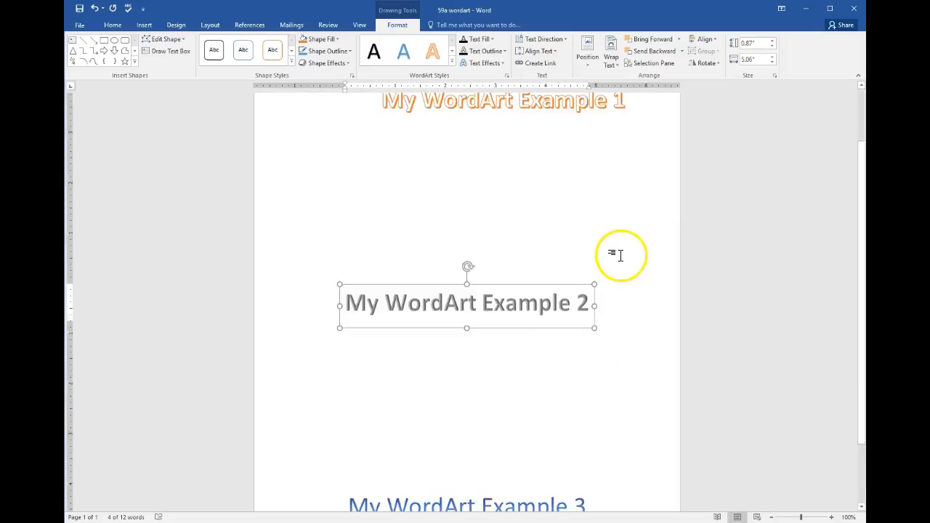
scroll(616, 248, up, 3)
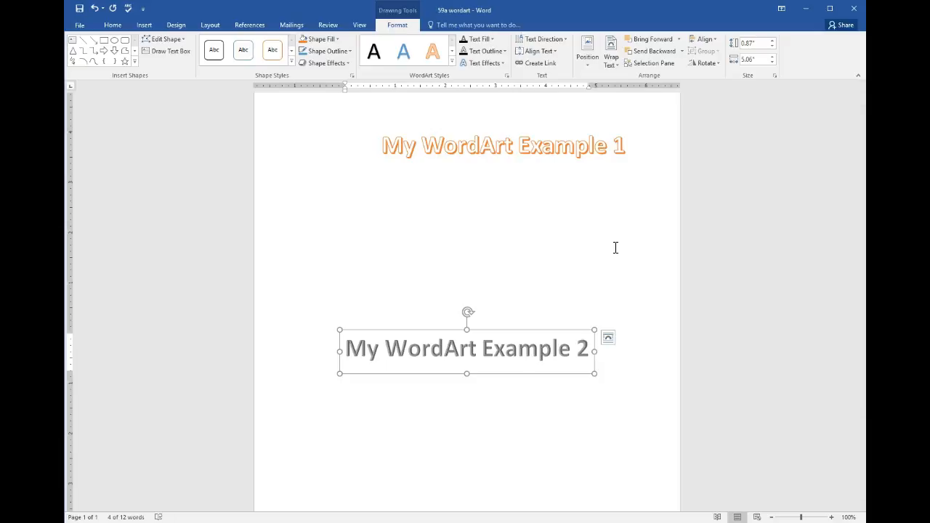
Move the orange "My WordArt Example 1" slightly to the right, past the page's right margin.
click(510, 140)
click(630, 143)
drag(631, 143, 653, 139)
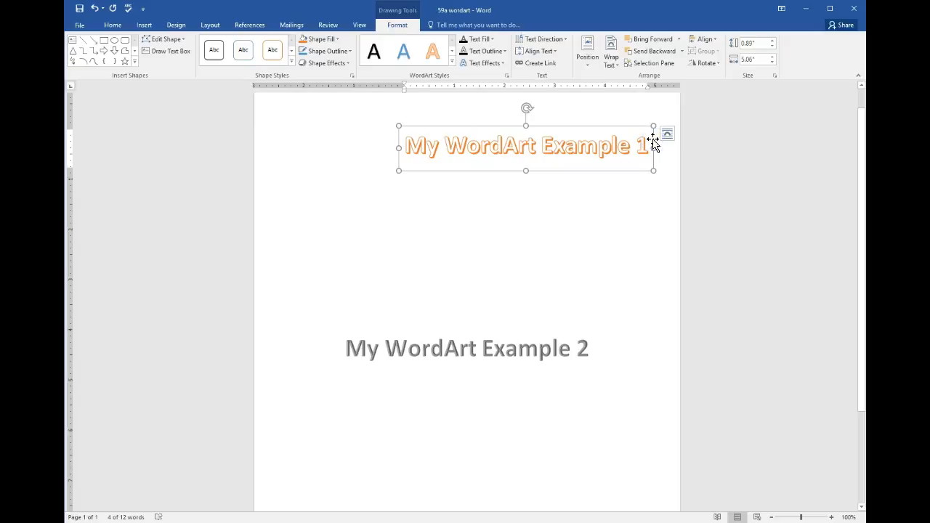
click(616, 150)
Save a copy of the document as "59b wordart" in the CHAPTER 8 folder.
click(80, 28)
click(106, 134)
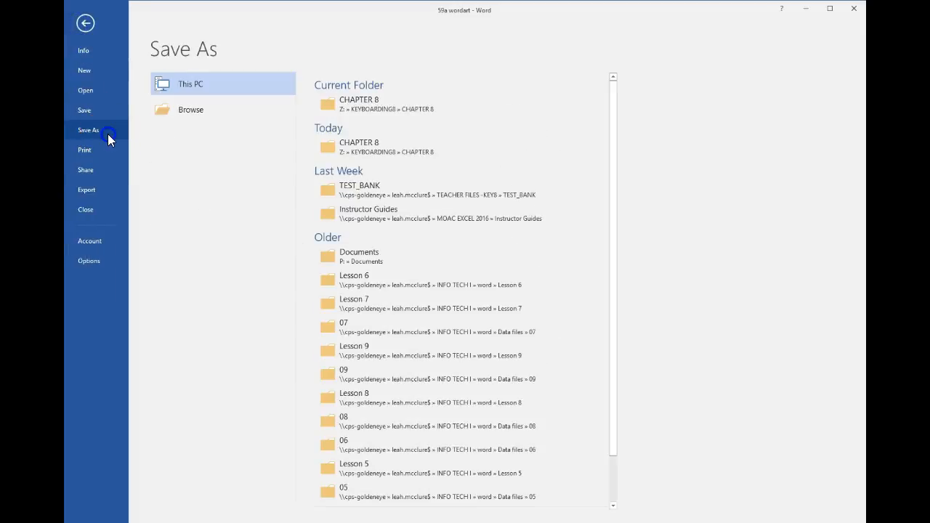
click(357, 101)
click(178, 210)
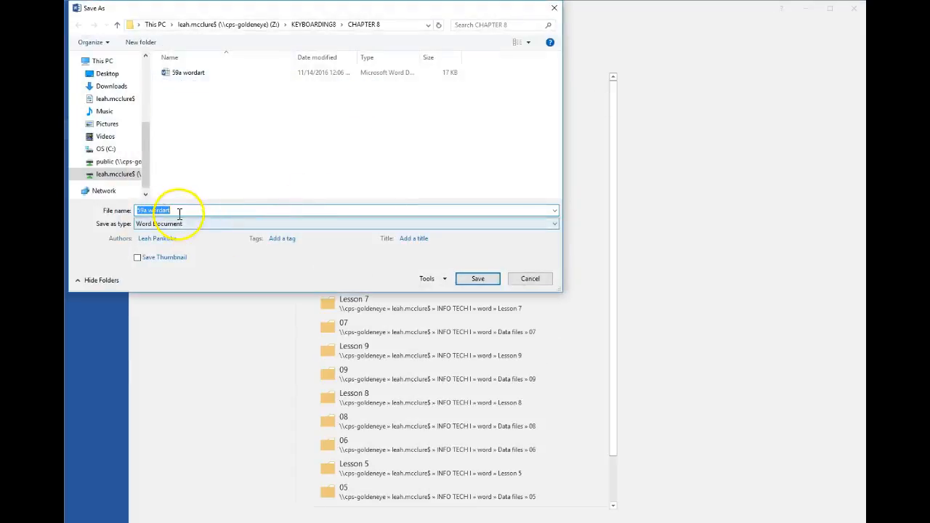
click(146, 209)
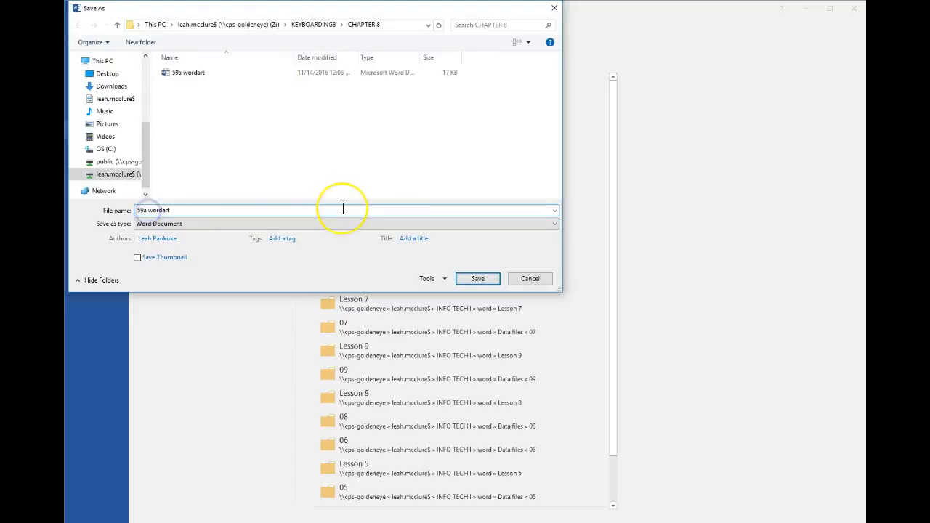
key(BackSpace)
text(b)
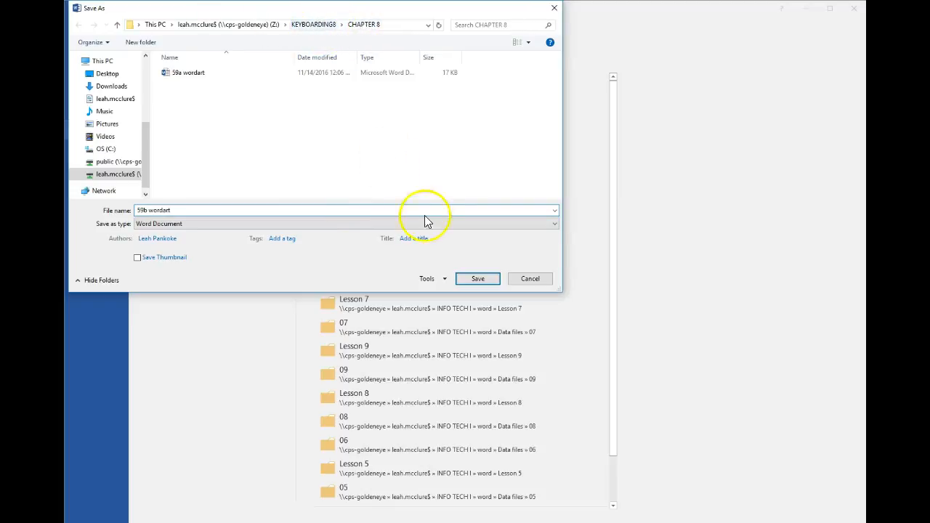
click(476, 280)
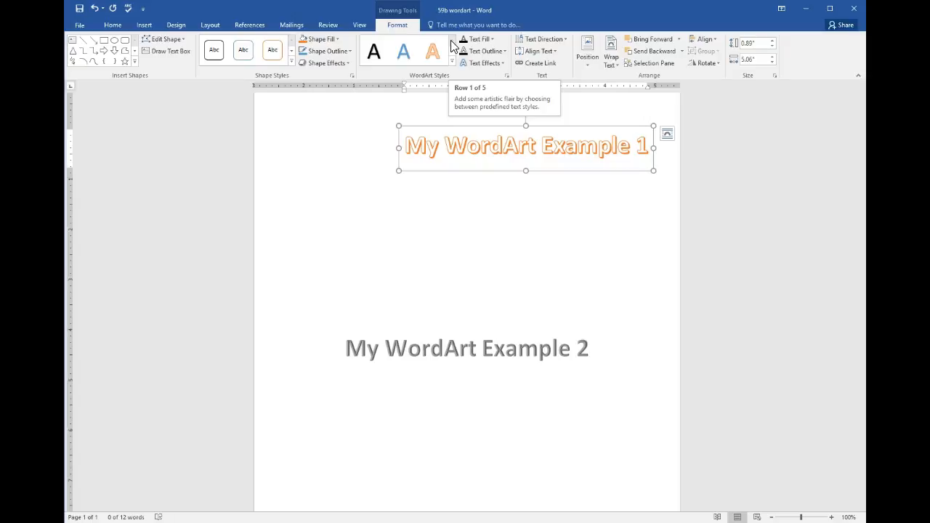
Change the orange WordArt's text to "WordArt Example 1 Revised" and shift it left to fit within the page.
click(518, 128)
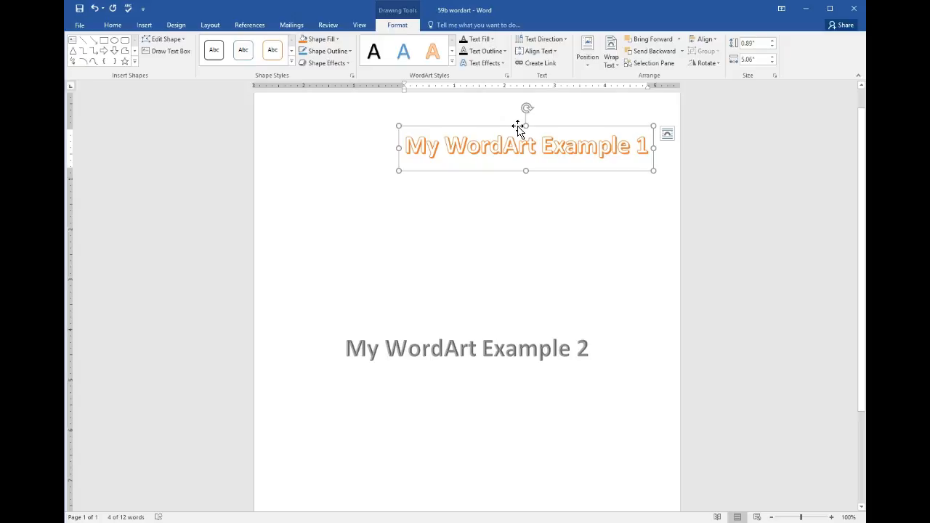
click(511, 128)
click(438, 144)
key(Delete)
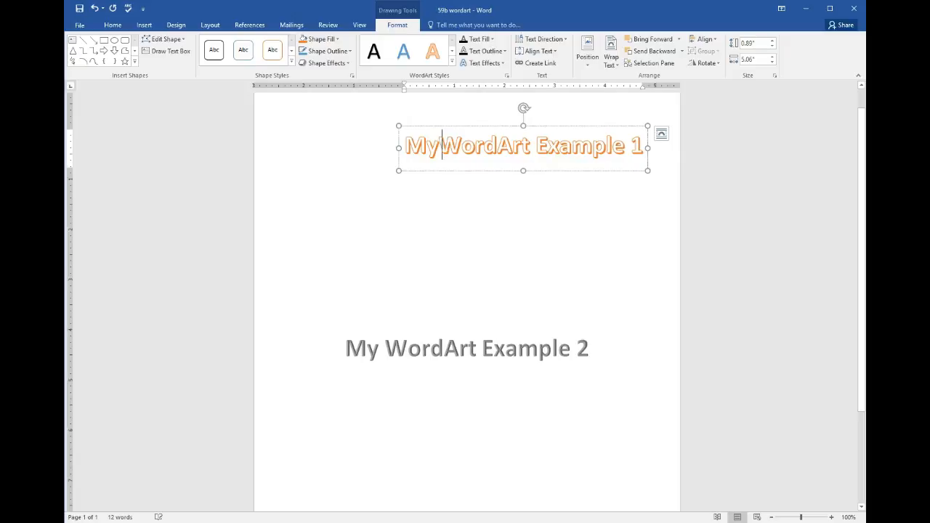
key(BackSpace)
key(BackSpace)
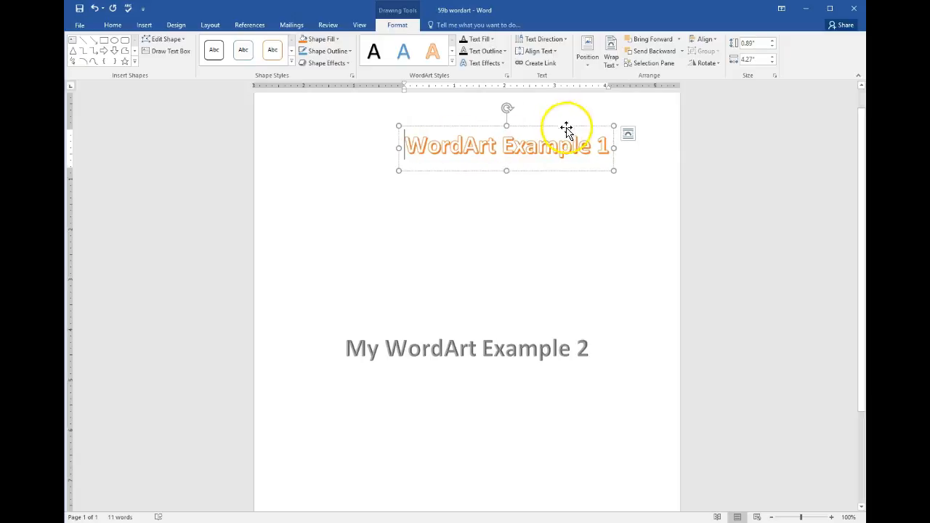
double_click(608, 148)
click(607, 147)
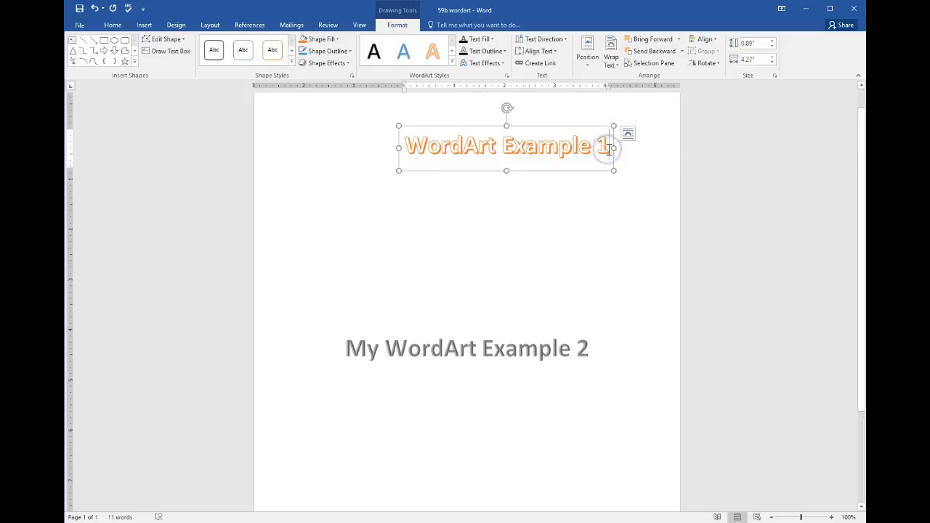
text(Revi)
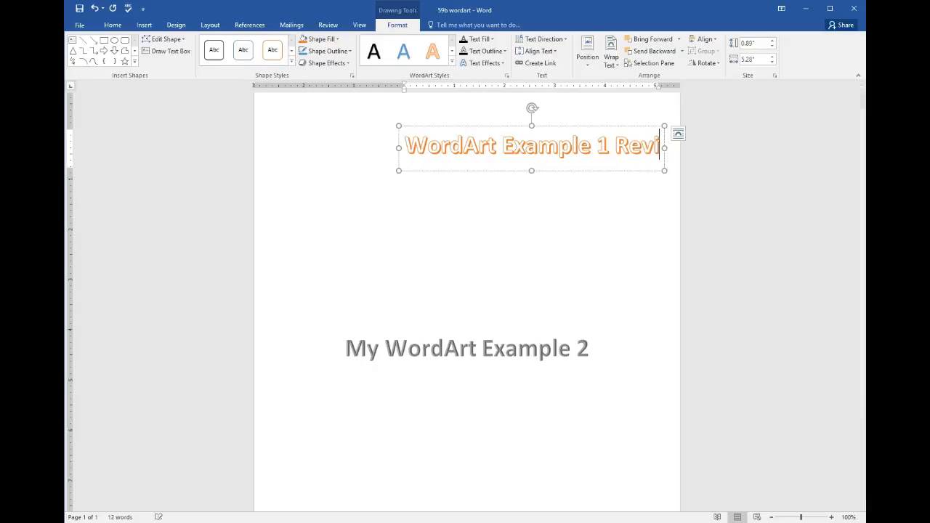
text(se)
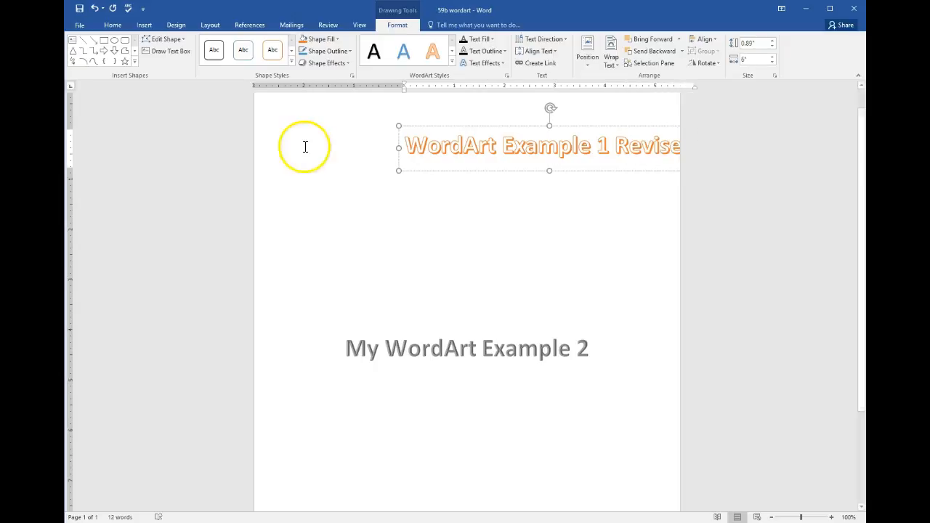
drag(399, 139, 371, 130)
click(683, 241)
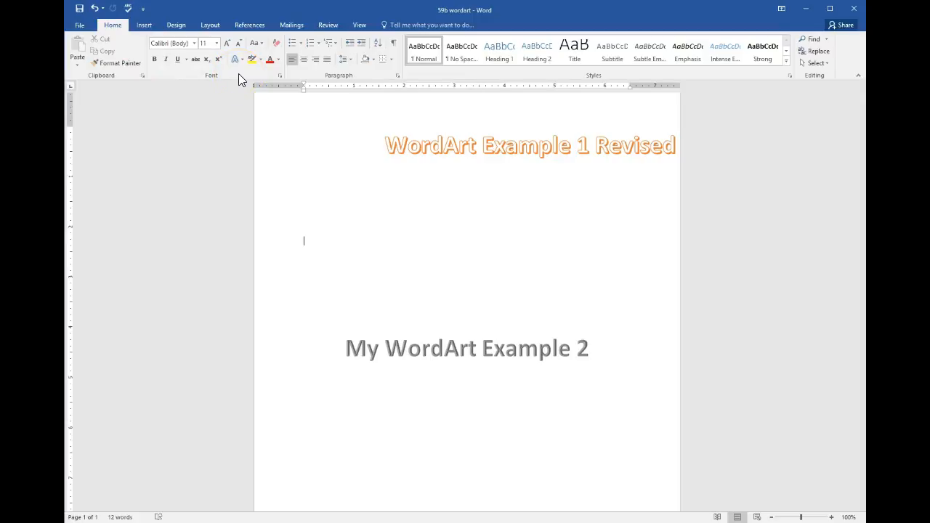
Set the font of the whole "WordArt Example 1 Revised" text to Times New Roman.
click(443, 143)
drag(392, 143, 703, 141)
click(111, 25)
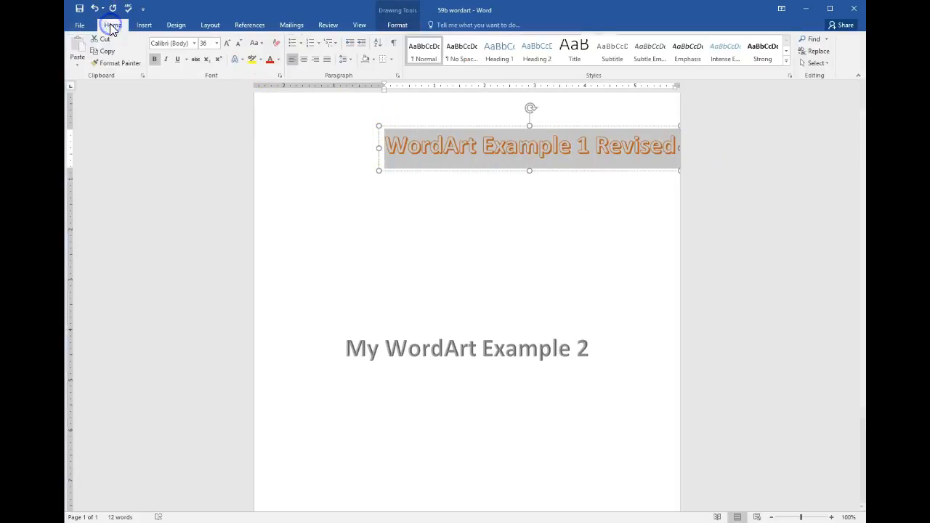
click(194, 43)
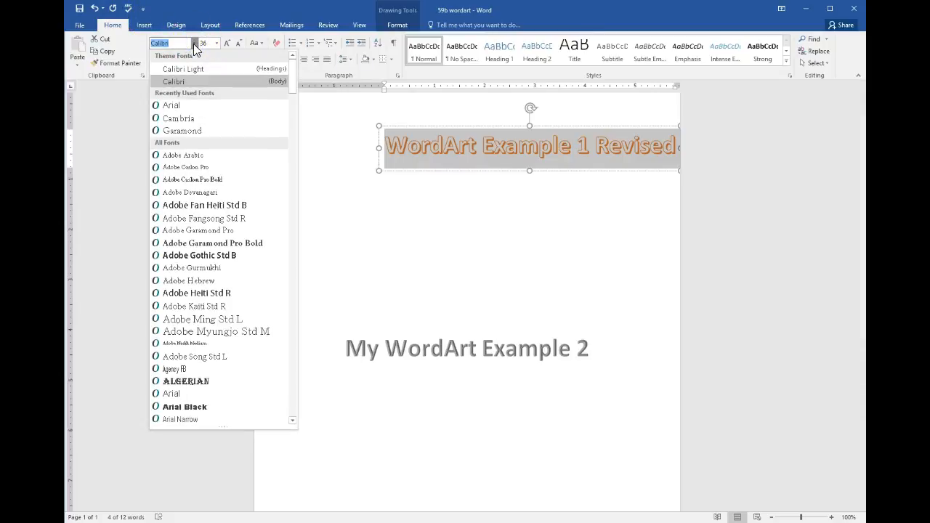
text(Tahoma)
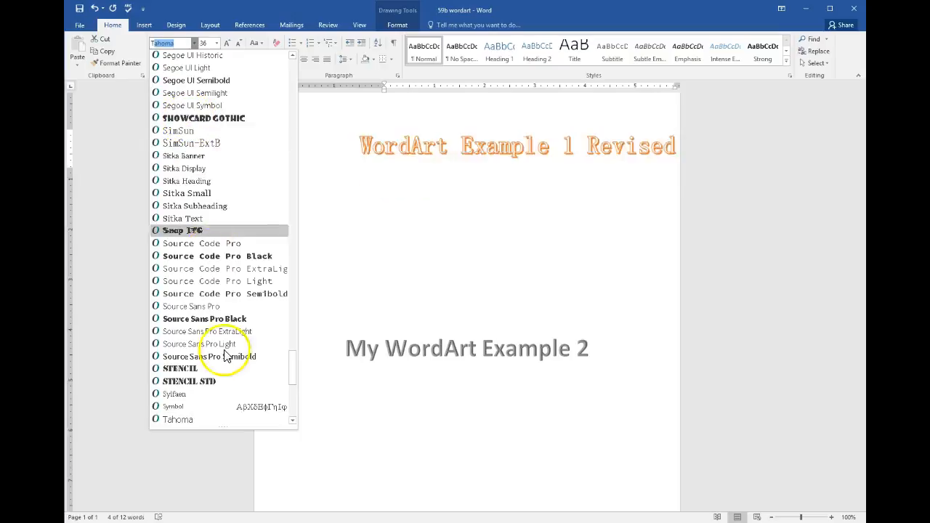
scroll(224, 385, down, 3)
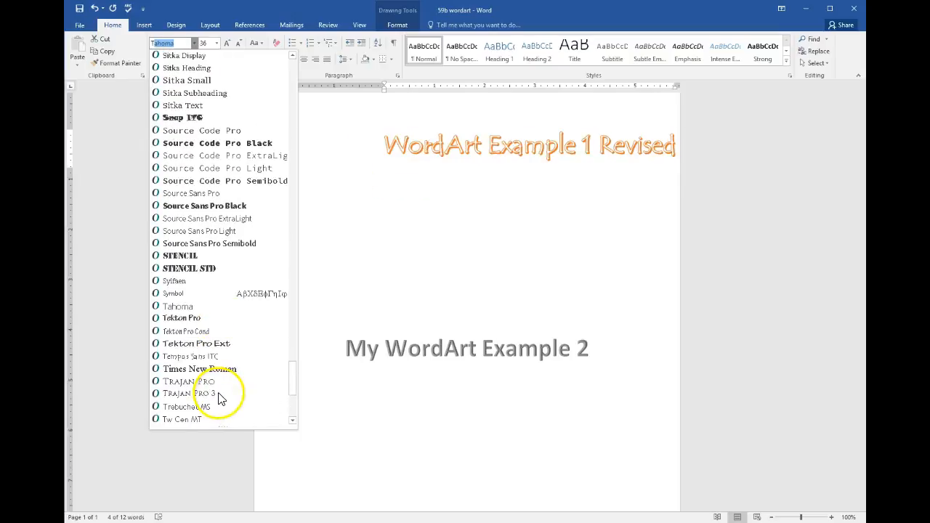
scroll(222, 398, down, 3)
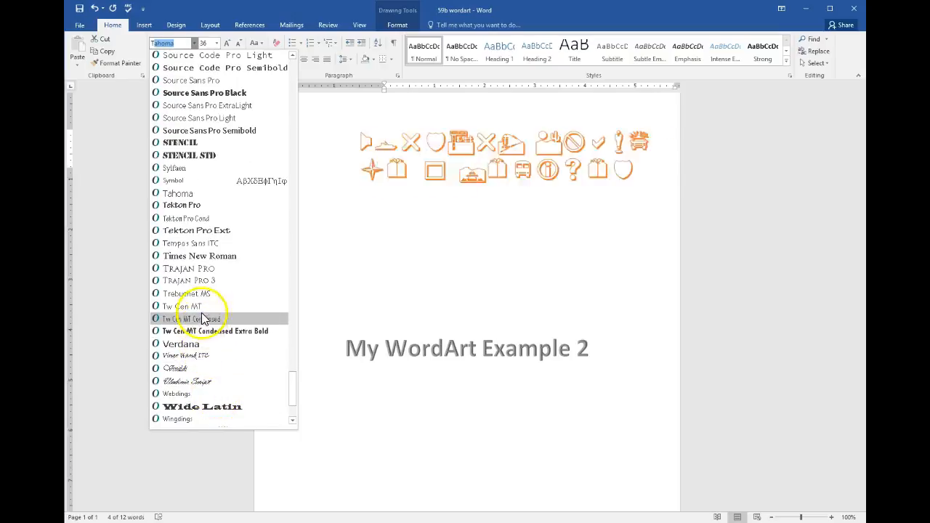
click(195, 254)
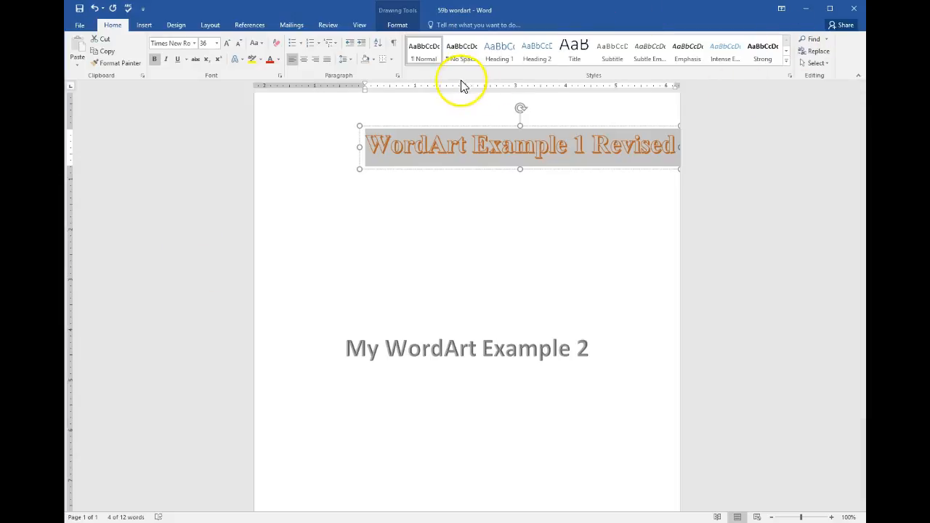
Position "WordArt Example 1 Revised" in Top Right with Square Text Wrapping.
click(397, 24)
click(585, 57)
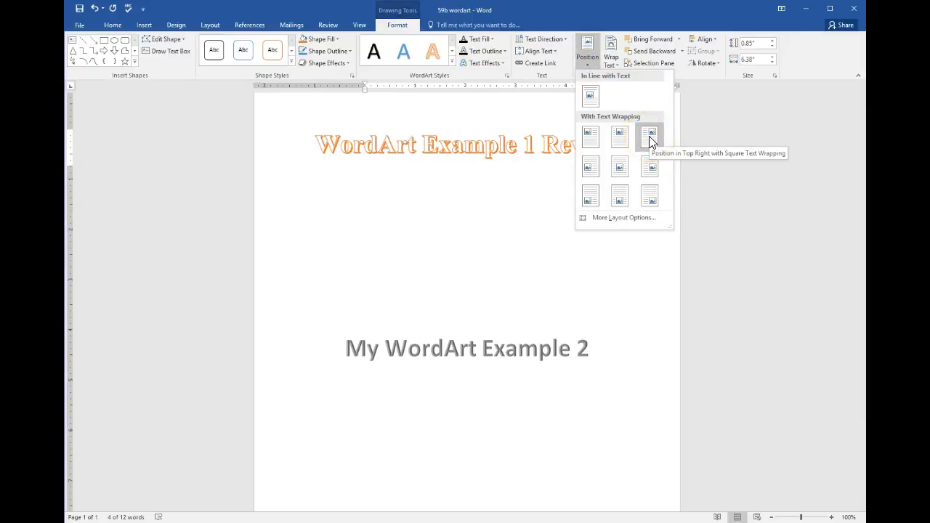
click(649, 138)
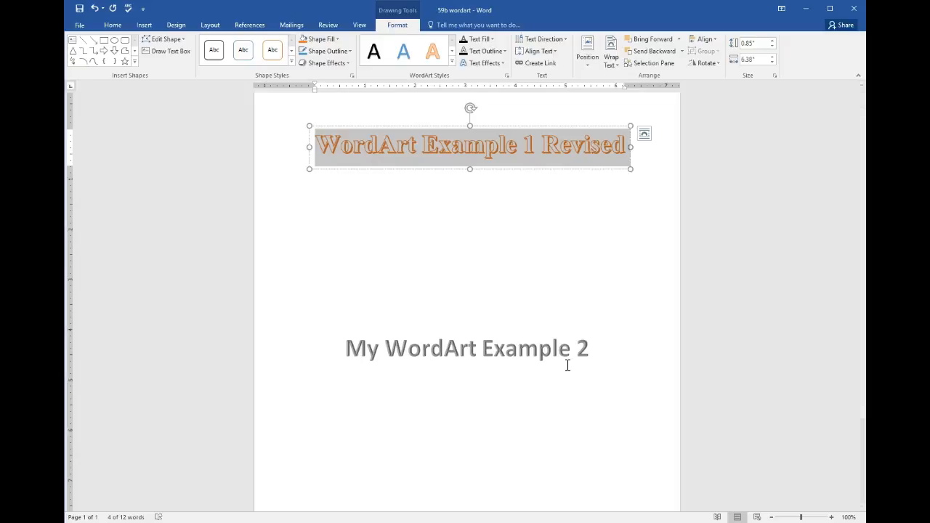
click(114, 25)
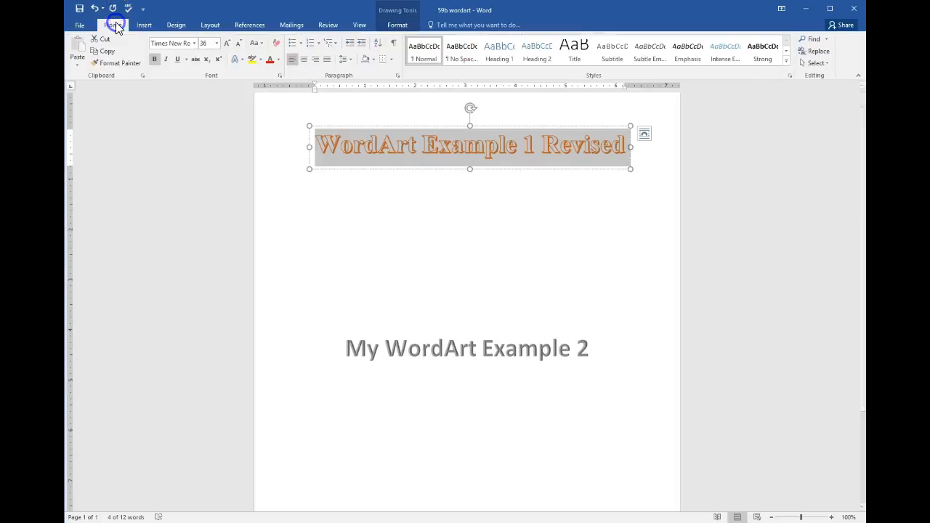
click(243, 60)
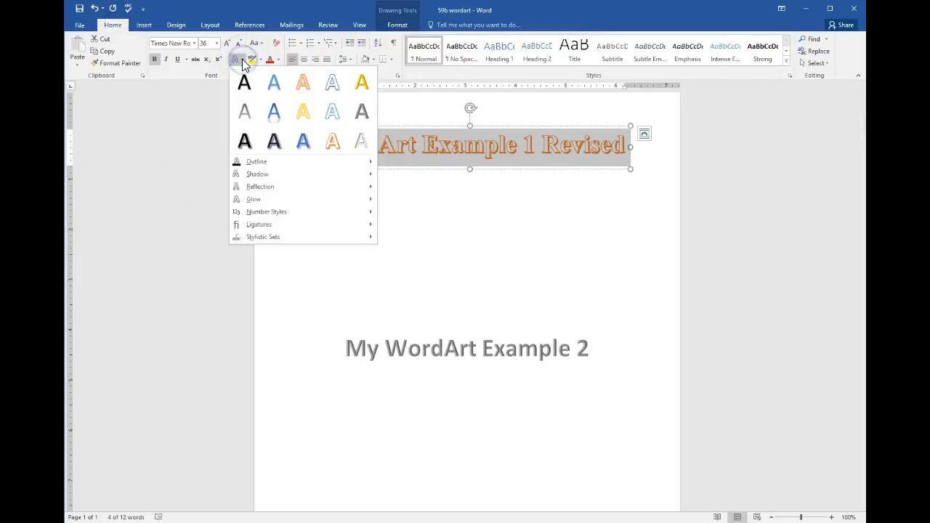
mouse_move(276, 178)
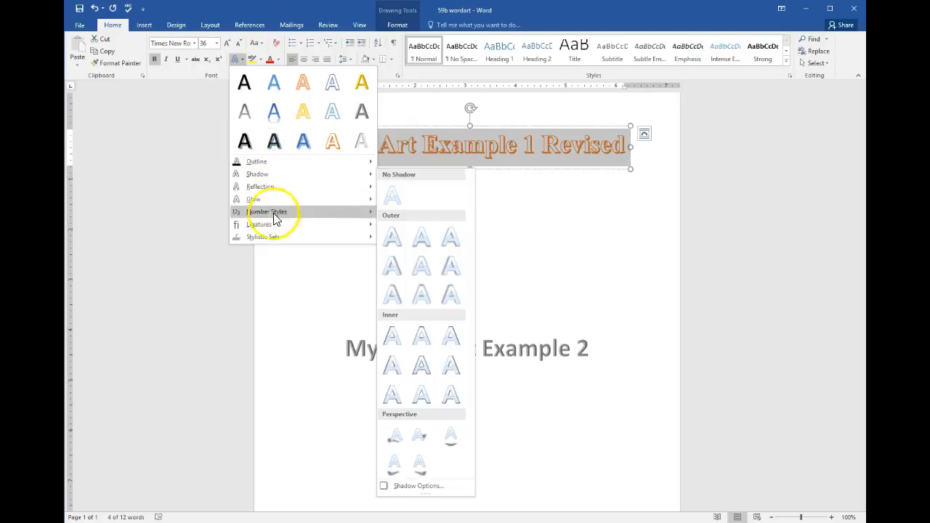
click(407, 25)
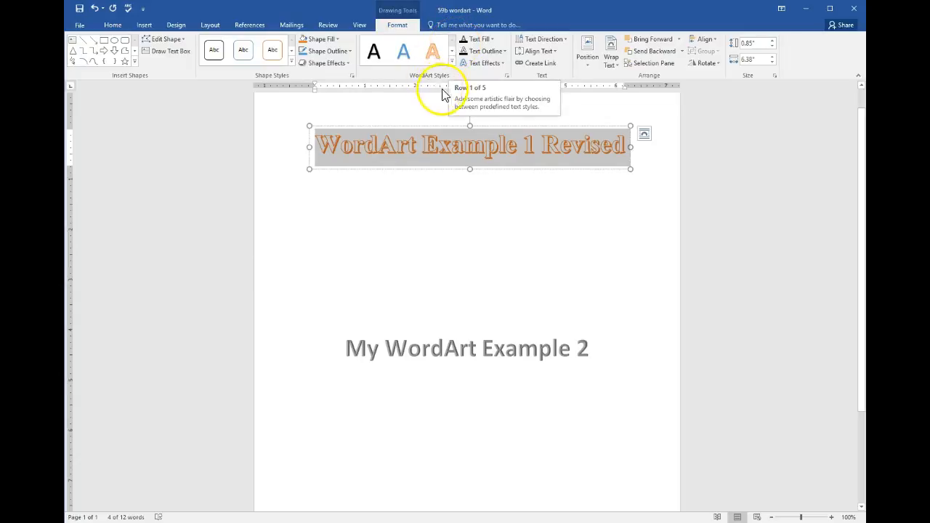
Give the "WordArt Example 1 Revised" text a Dark Red fill and a black outline.
click(495, 40)
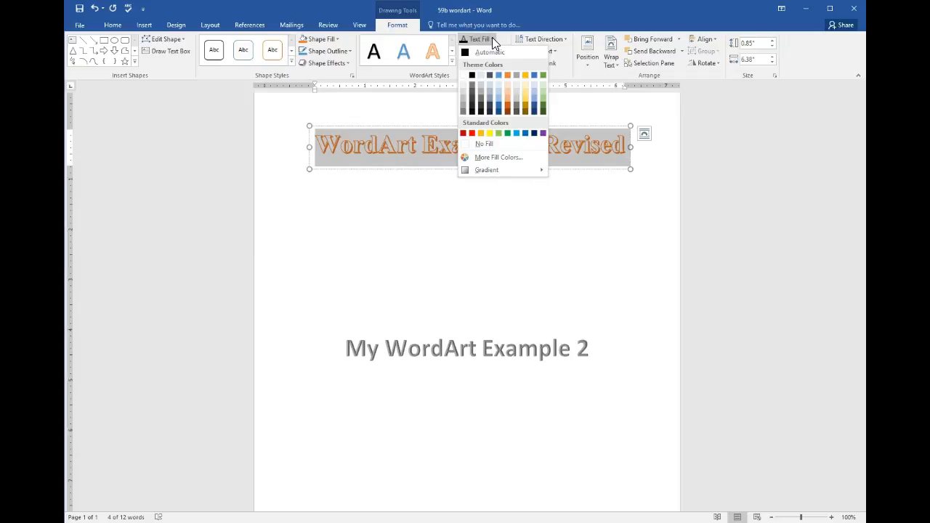
click(471, 132)
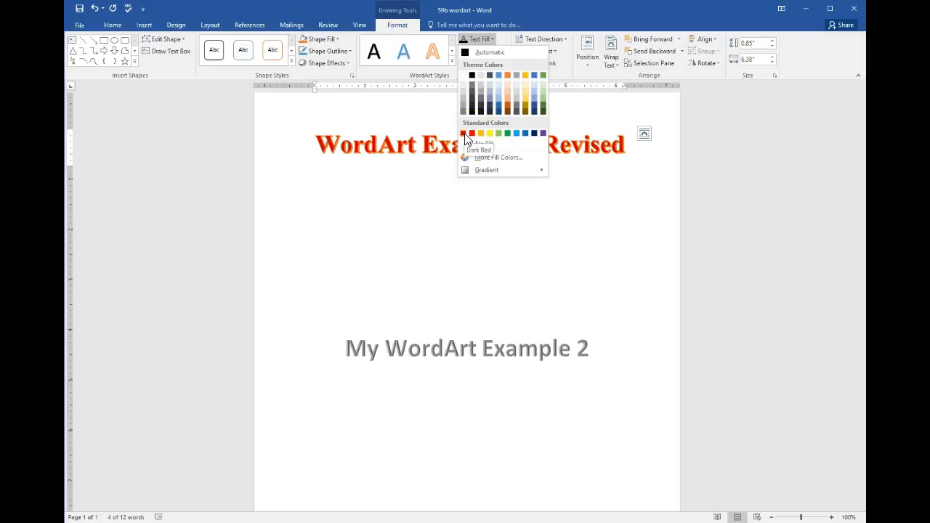
click(464, 134)
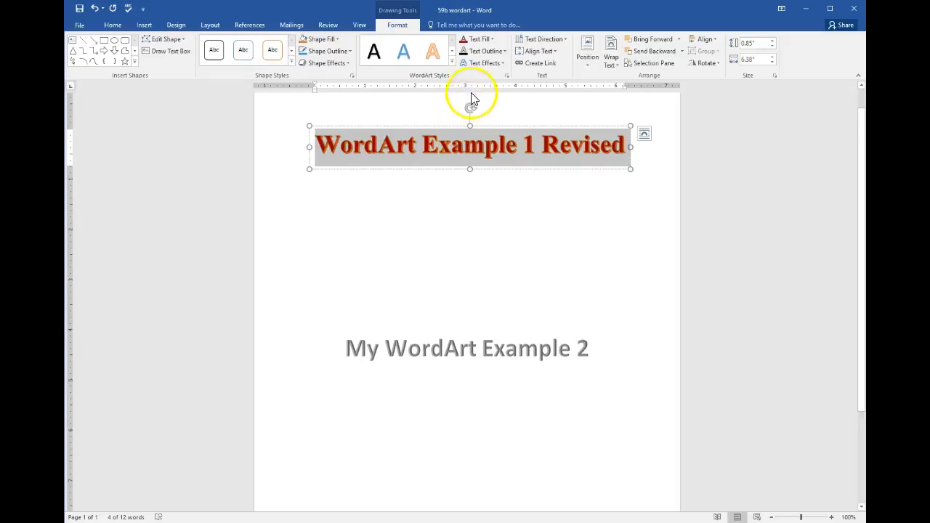
click(500, 51)
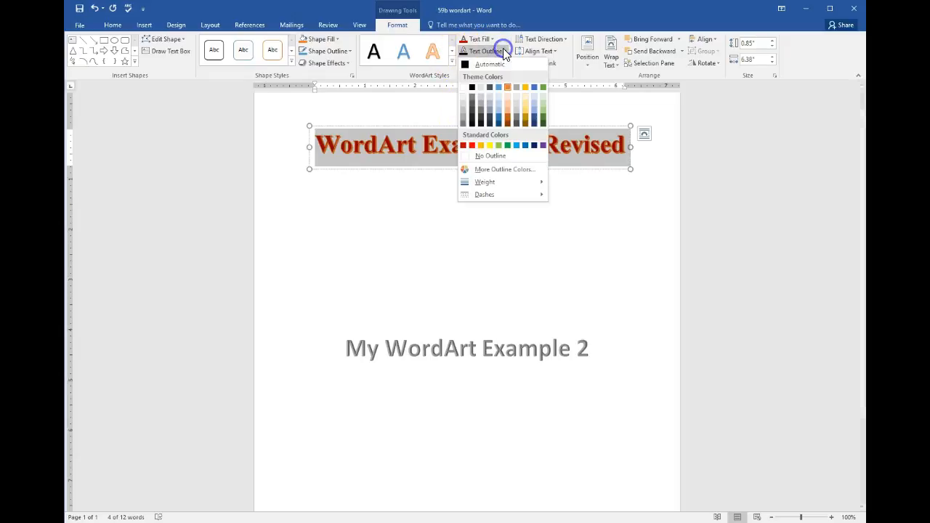
click(472, 87)
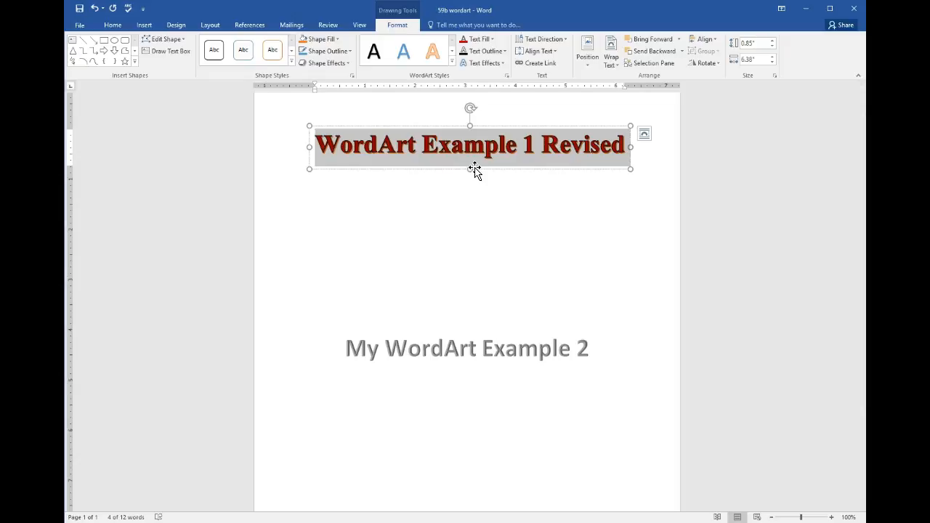
Apply a Transform warp that shapes the "WordArt Example 1 Revised" text like a downward-pointing triangle.
click(504, 63)
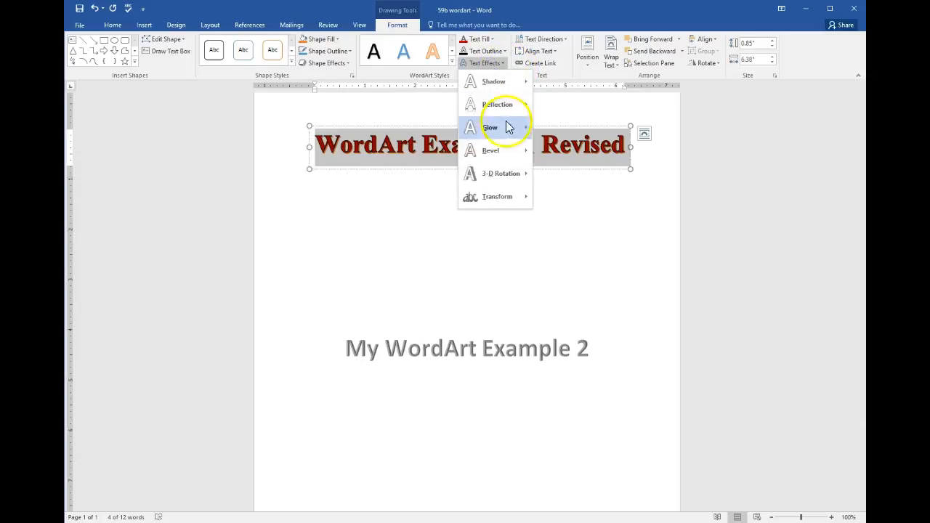
mouse_move(508, 196)
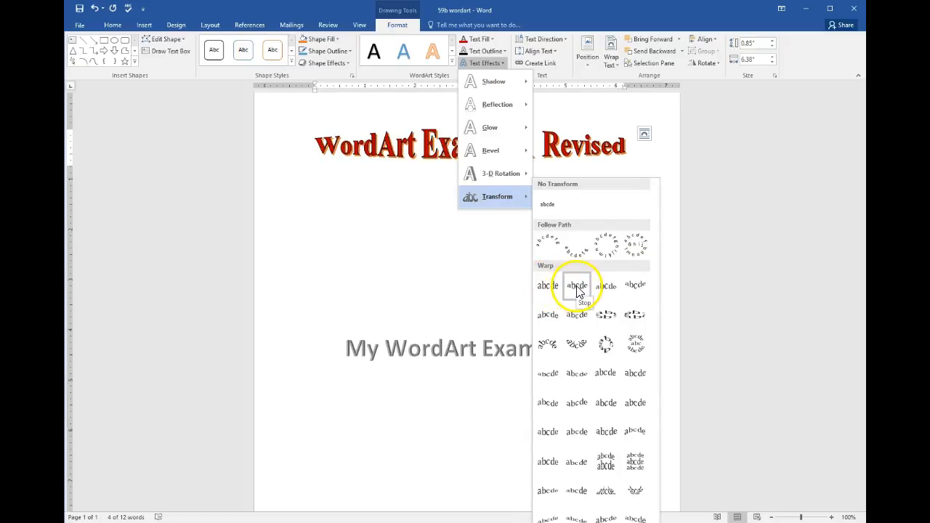
click(641, 294)
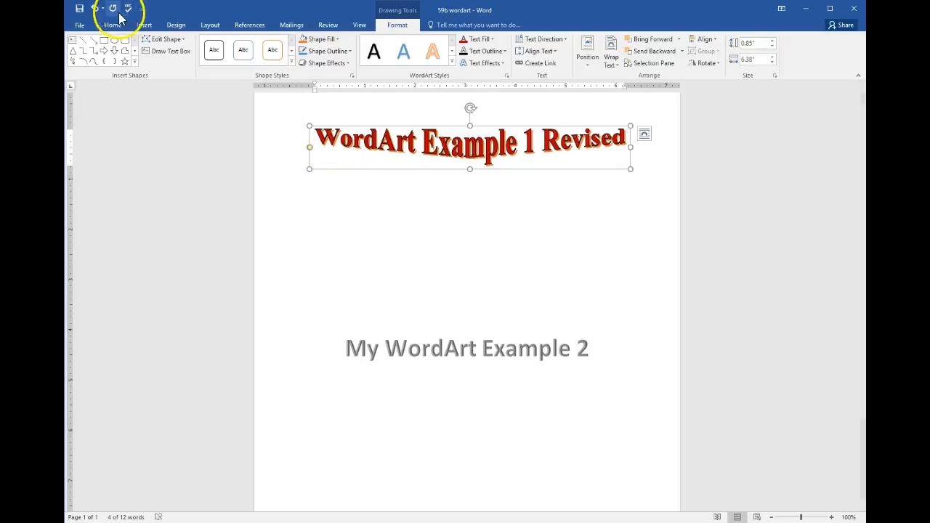
Save a copy of the document as "59c wordart" in the CHAPTER 8 folder.
click(80, 24)
click(113, 135)
click(379, 93)
click(145, 210)
key(BackSpace)
text(c wordart)
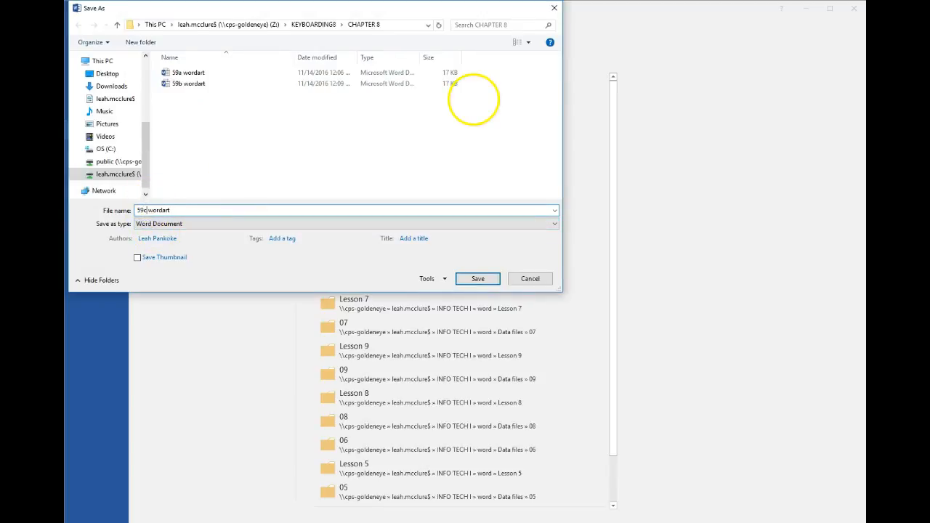
key(Return)
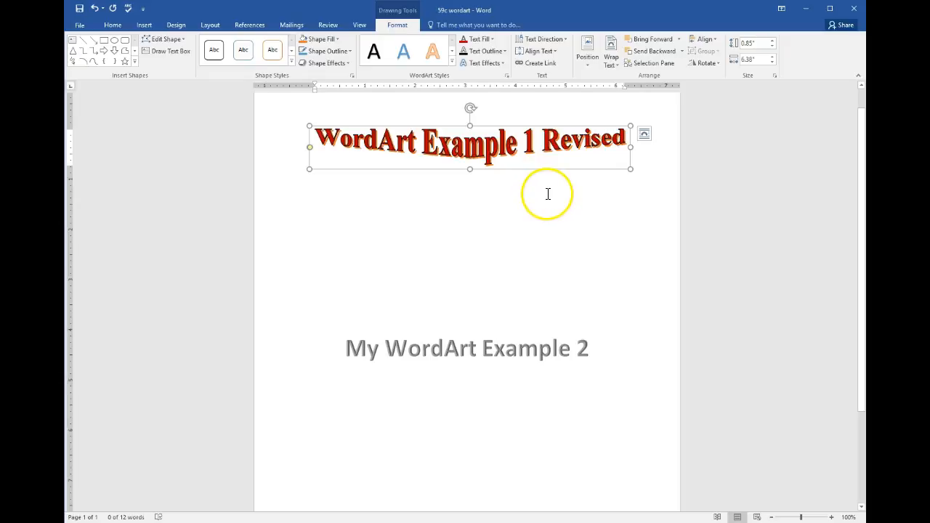
Give the whole "My WordArt Example 2" text a theme blue fill and a theme gold outline.
scroll(594, 156, down, 1)
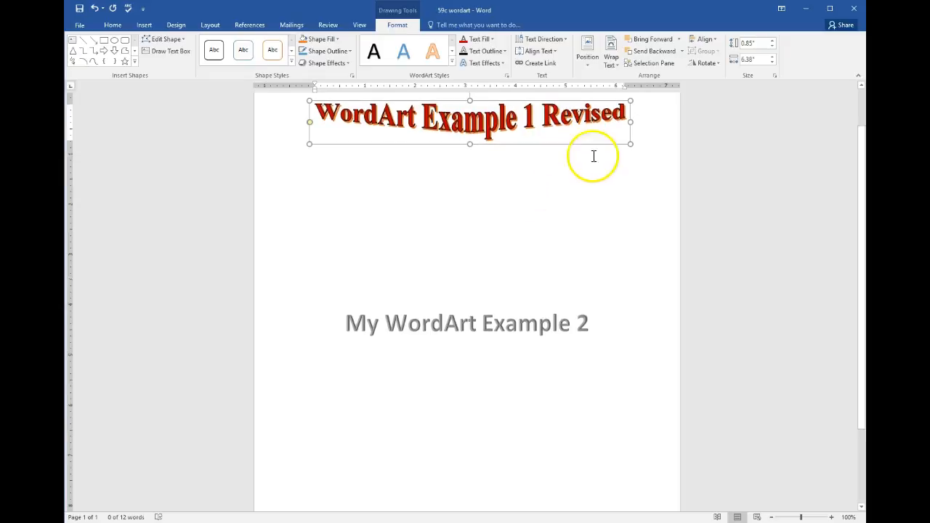
click(493, 323)
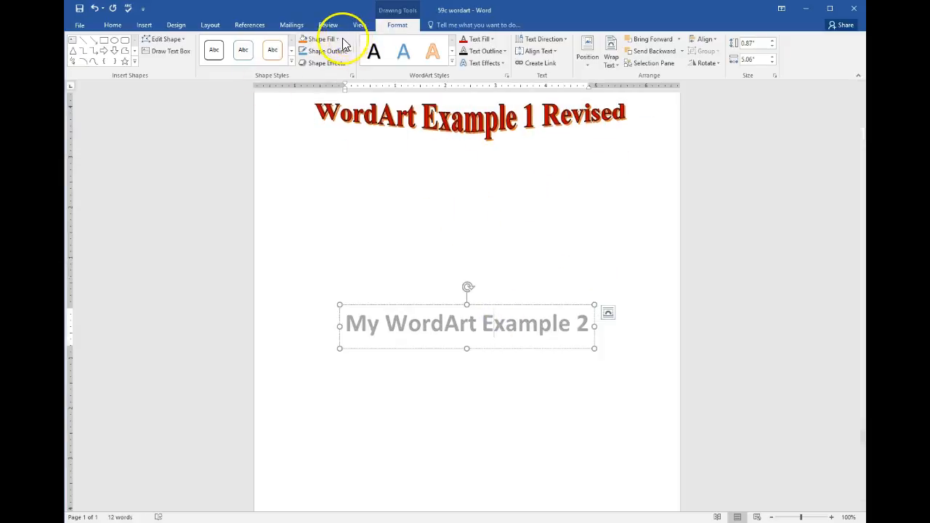
click(493, 41)
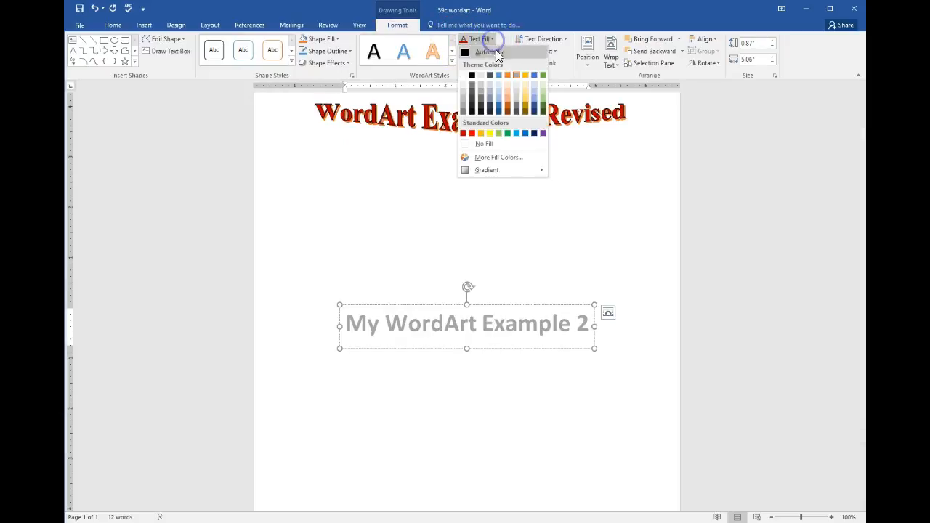
click(311, 342)
drag(345, 324, 600, 314)
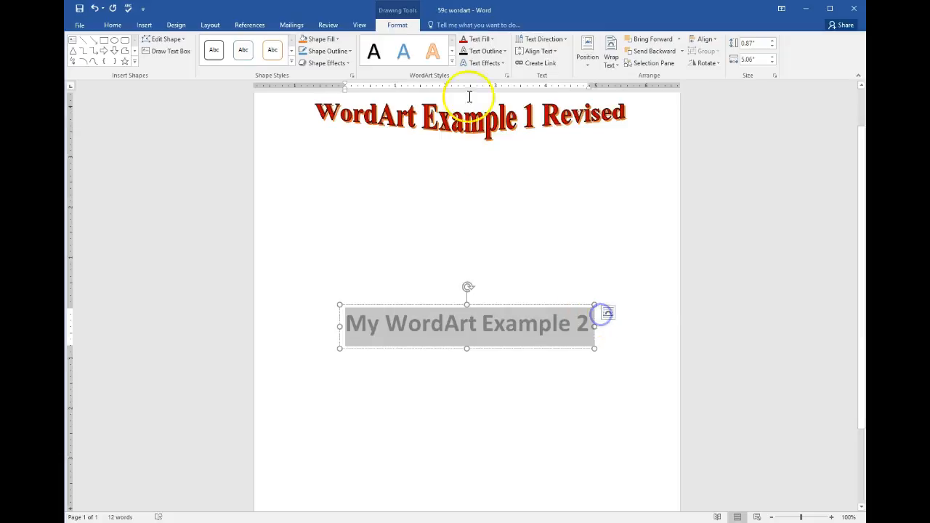
click(492, 39)
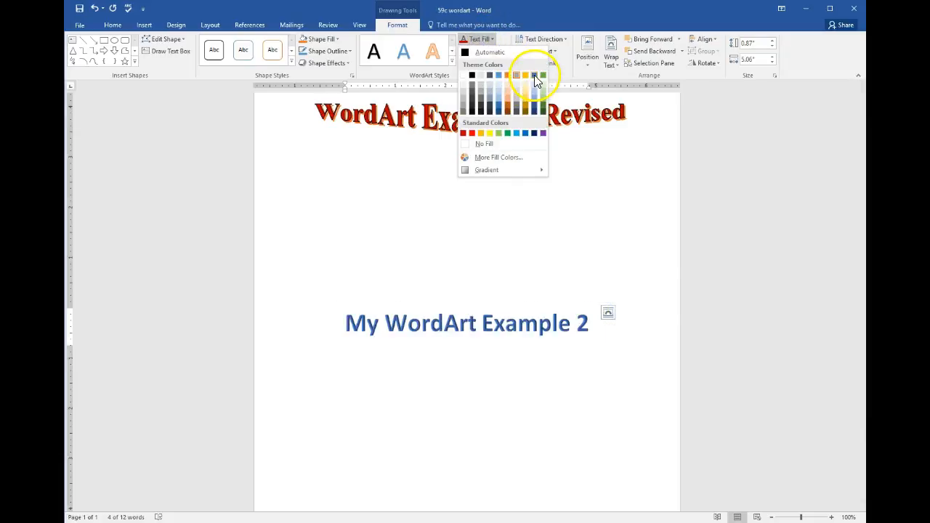
click(534, 76)
click(498, 51)
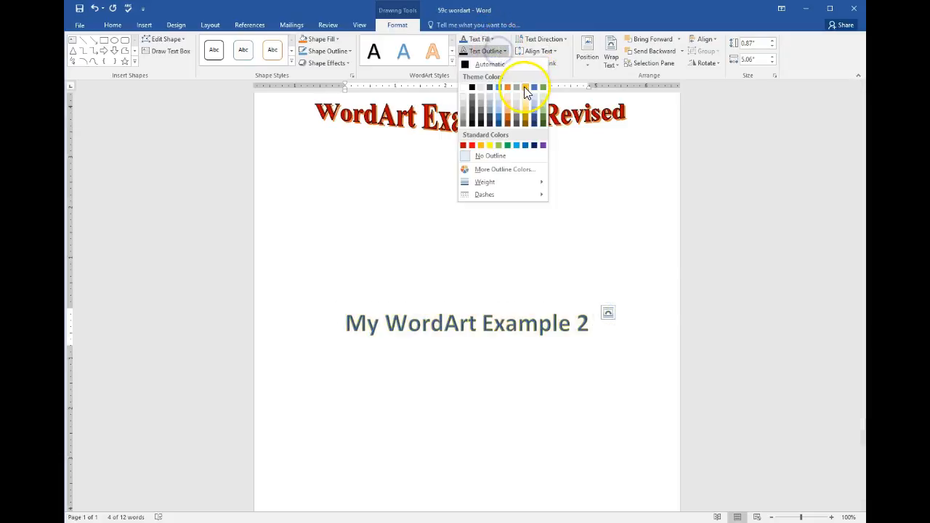
click(525, 88)
scroll(573, 314, down, 1)
click(574, 315)
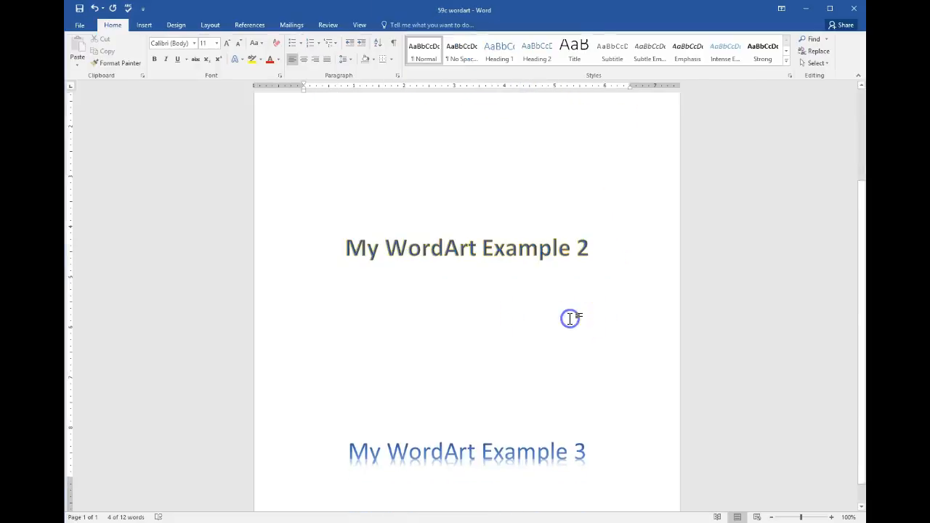
Give the whole "My WordArt Example 3" text a standard purple fill and a standard orange outline.
scroll(545, 336, down, 1)
click(387, 425)
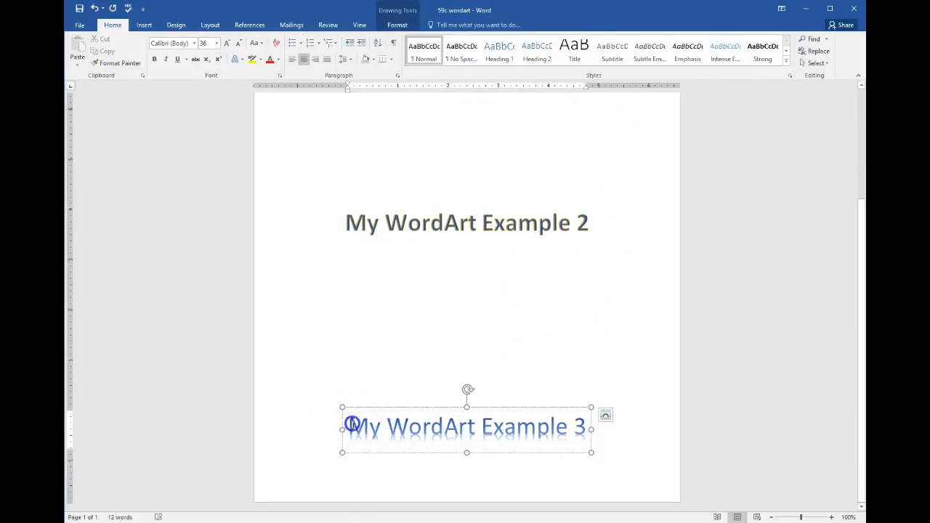
drag(353, 424, 586, 413)
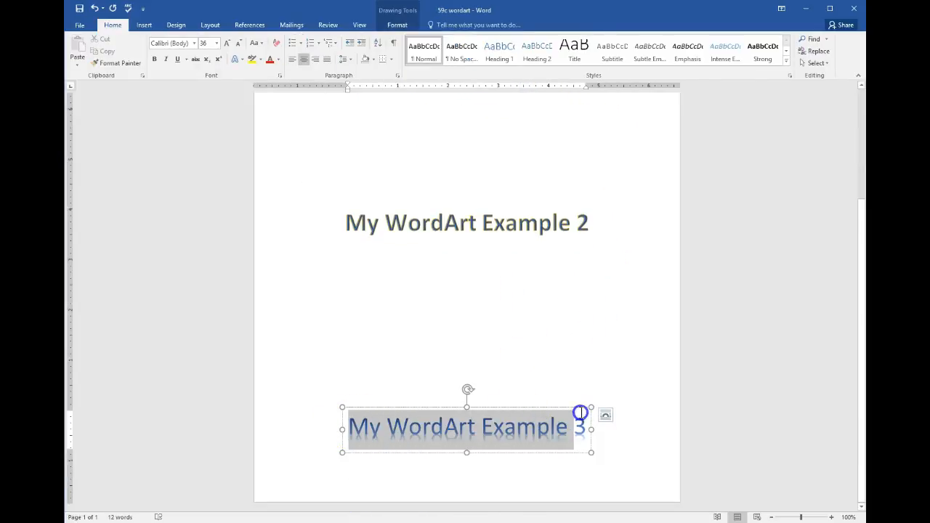
click(397, 25)
click(489, 40)
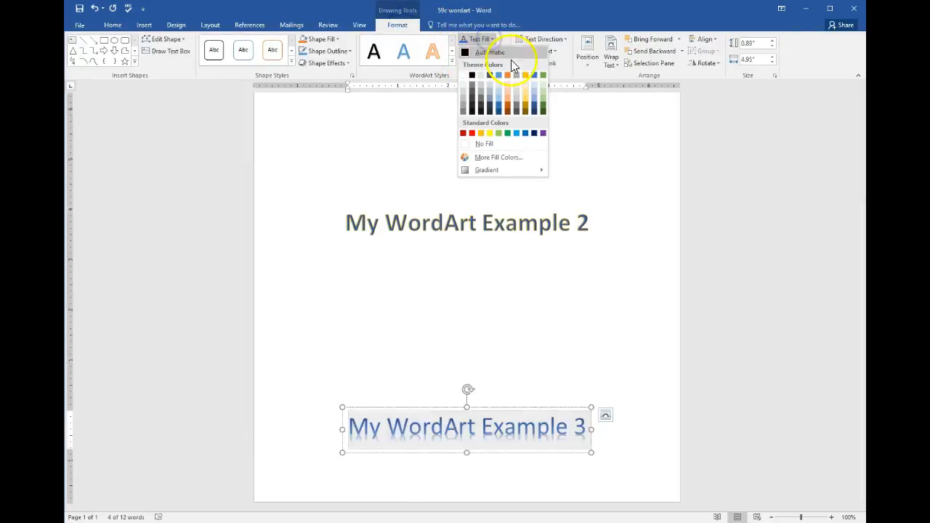
click(543, 132)
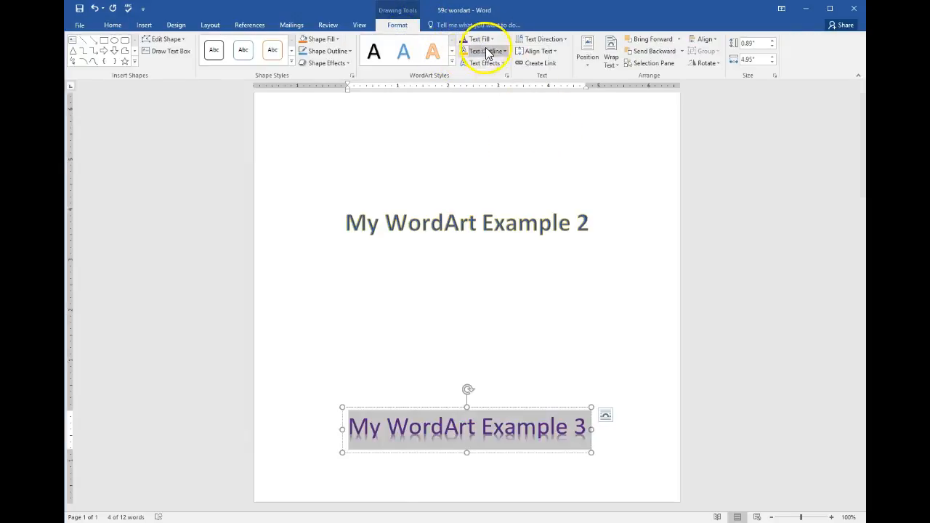
click(488, 52)
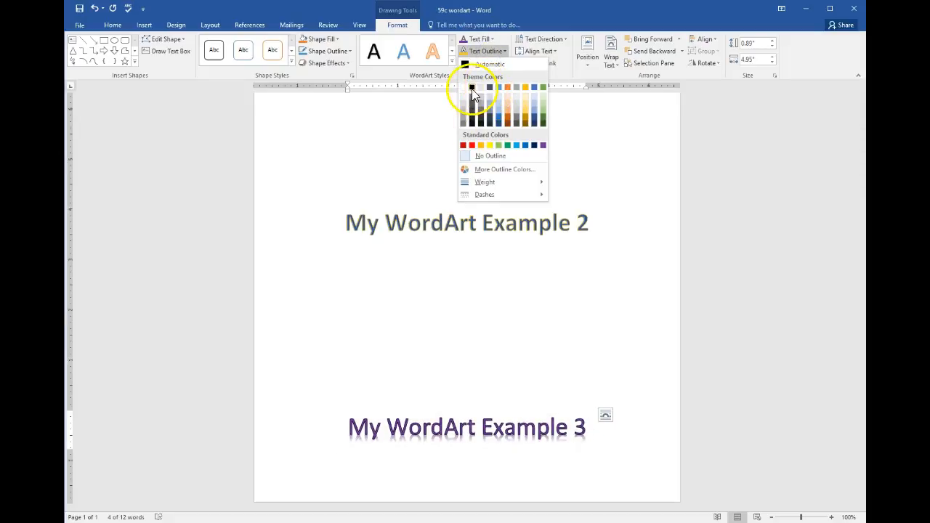
click(480, 145)
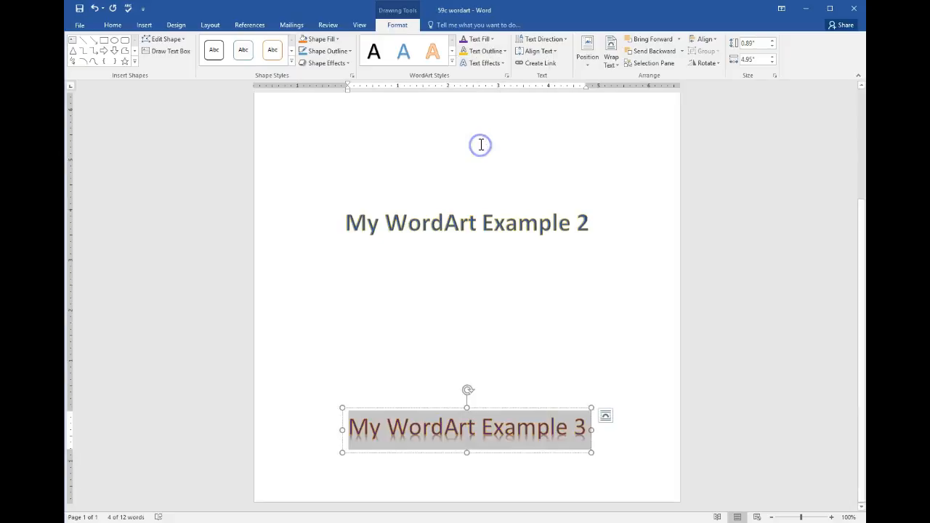
click(653, 321)
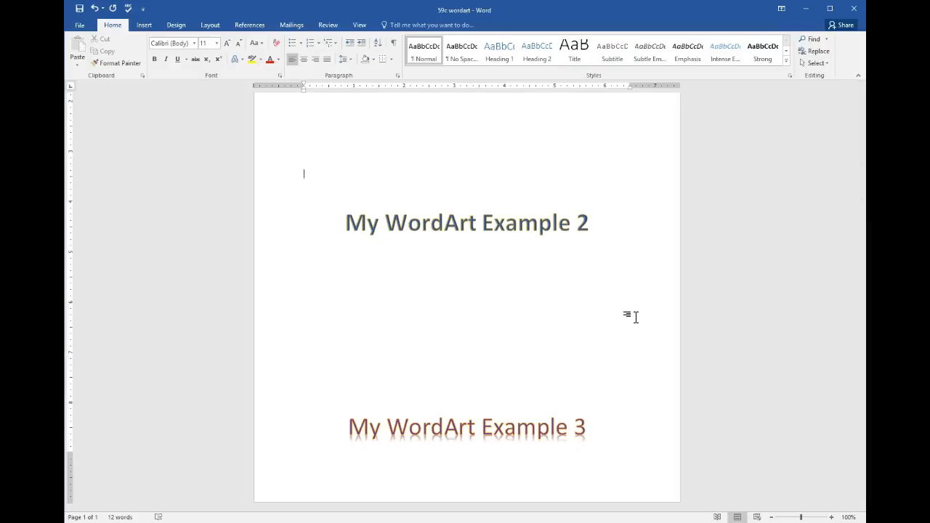
Apply a Parallel 3-D Rotation preset to "My WordArt Example 2" so the text slants upward to the right.
click(532, 230)
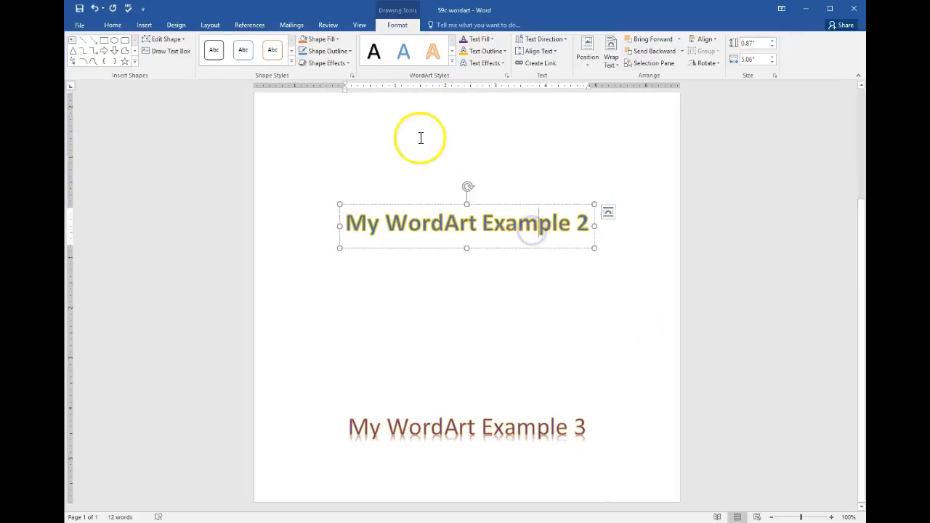
click(488, 62)
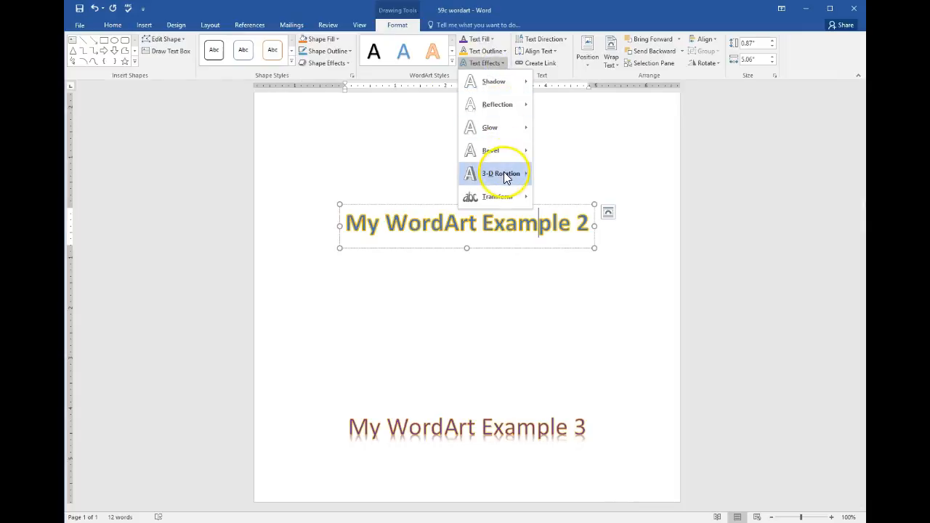
mouse_move(506, 178)
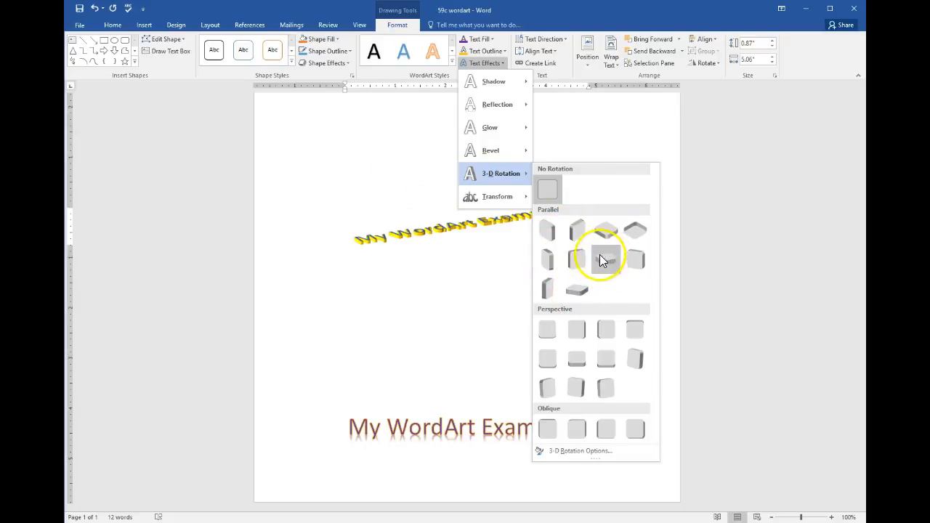
click(581, 257)
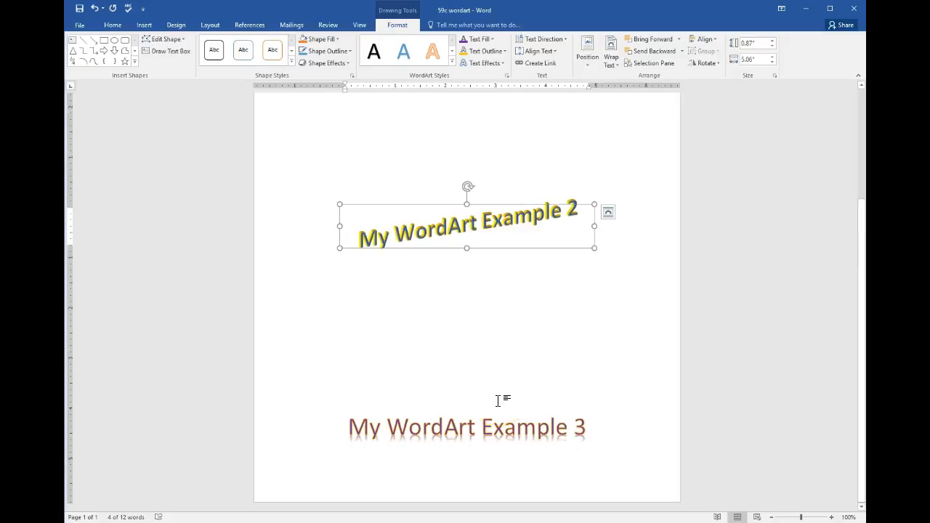
Apply a ring-shaped Warp Transform effect to "My WordArt Example 3" so its text curves around in a circle.
click(451, 430)
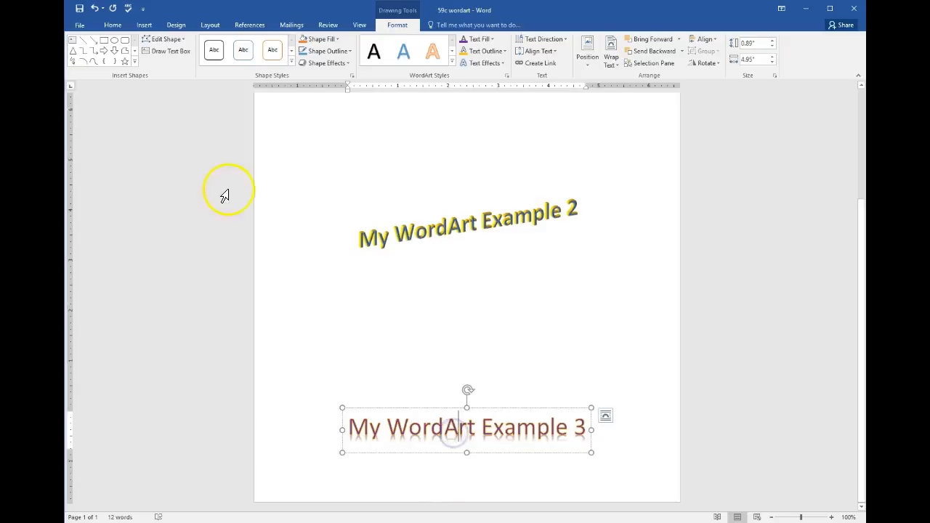
click(497, 63)
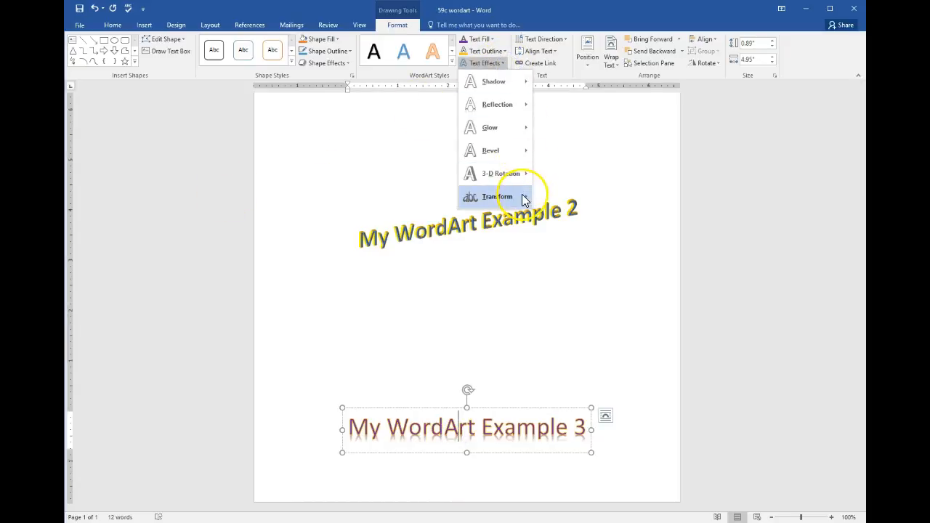
mouse_move(524, 200)
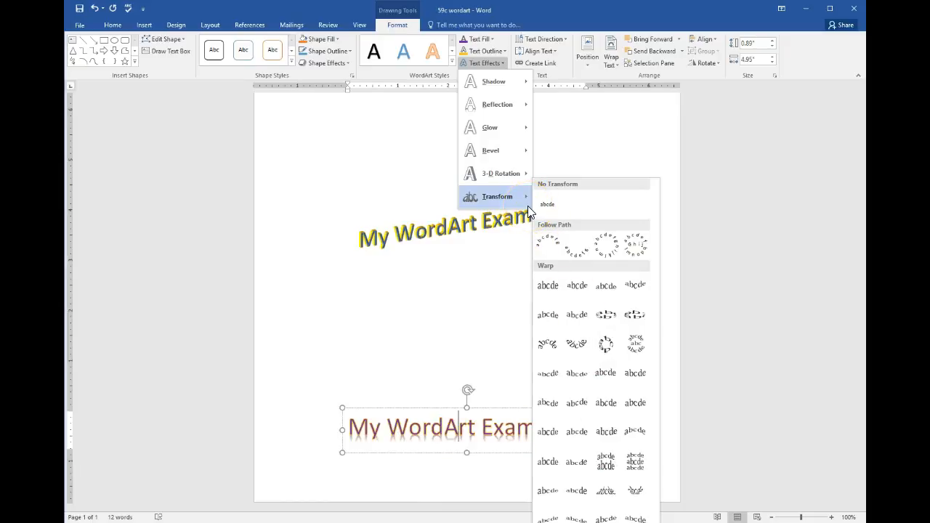
click(606, 346)
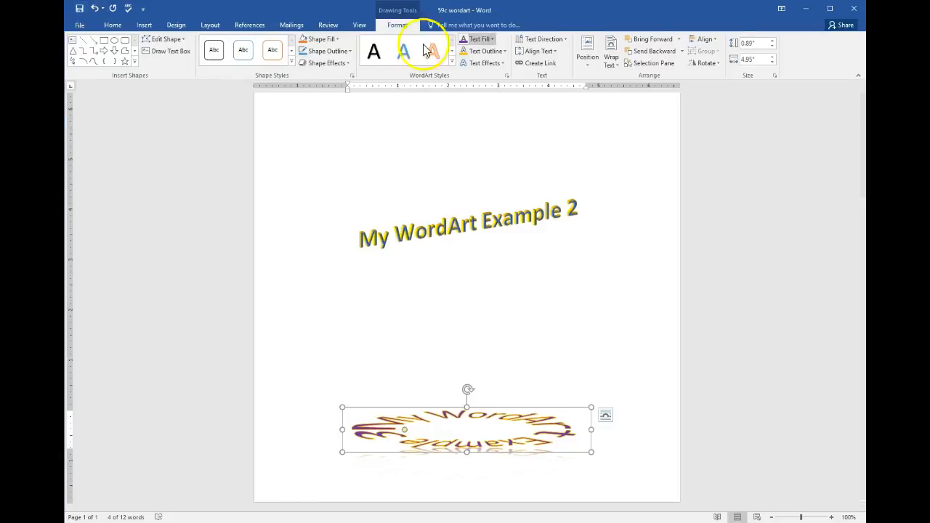
Create a new blank document, enter the text "Centennial Public School" and maximize the document window.
click(78, 26)
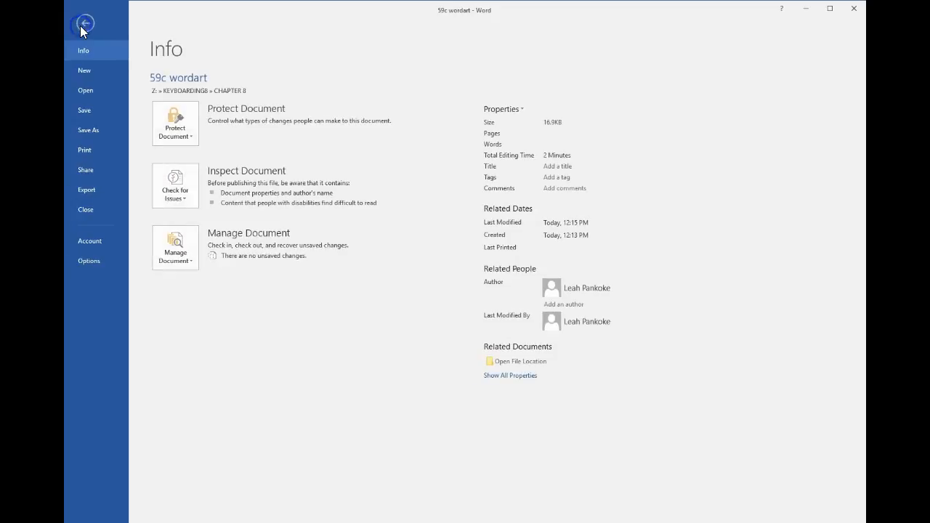
click(93, 90)
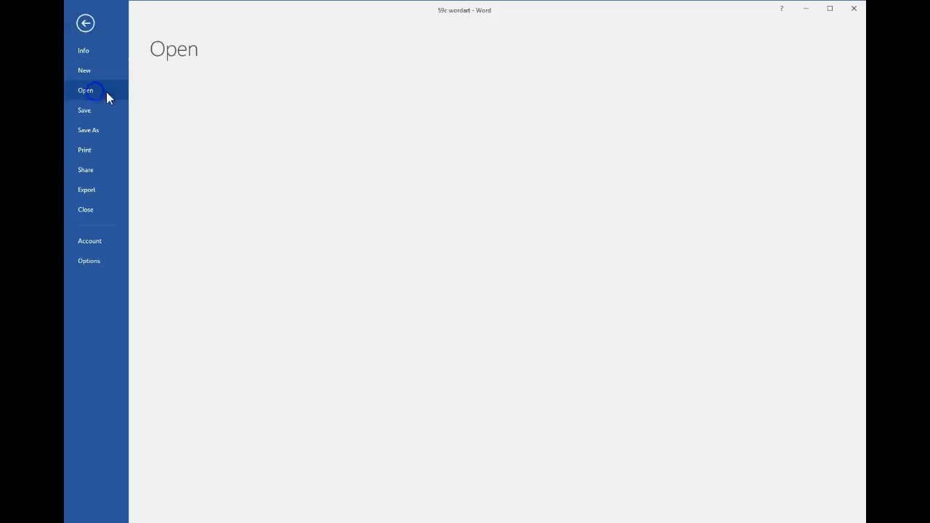
click(164, 78)
click(93, 71)
click(212, 157)
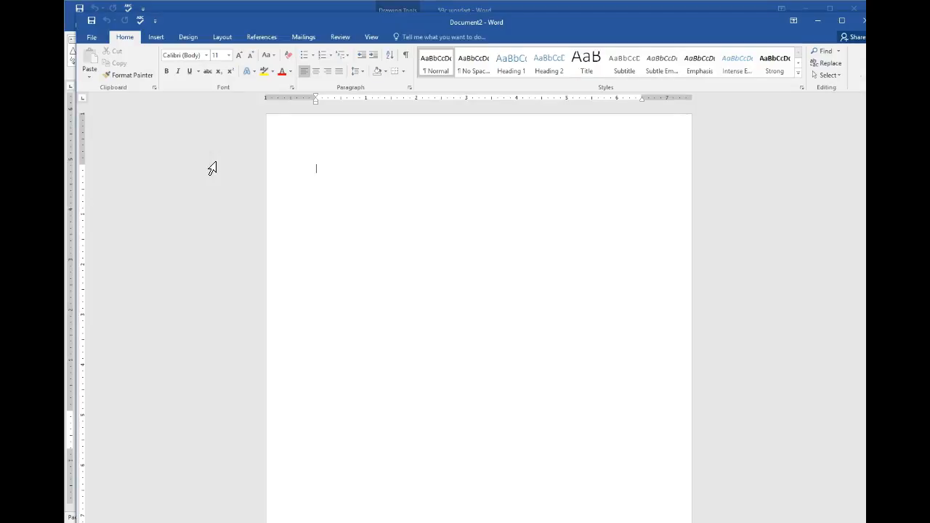
text(Centennial Public Scho)
double_click(557, 26)
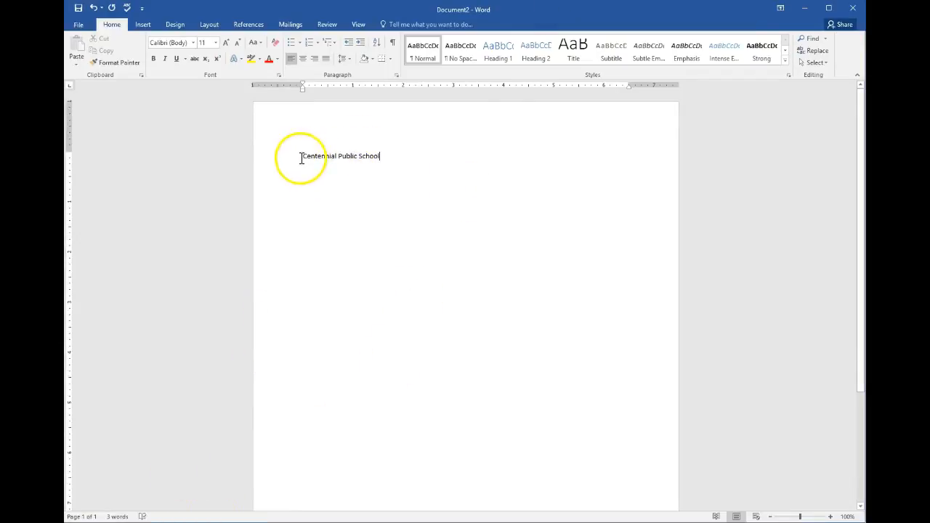
Convert "Center line" text "Centennial Public School" into bold blue shadowed WordArt and position it at the top center of the page with text wrapping.
drag(301, 156, 388, 155)
click(143, 24)
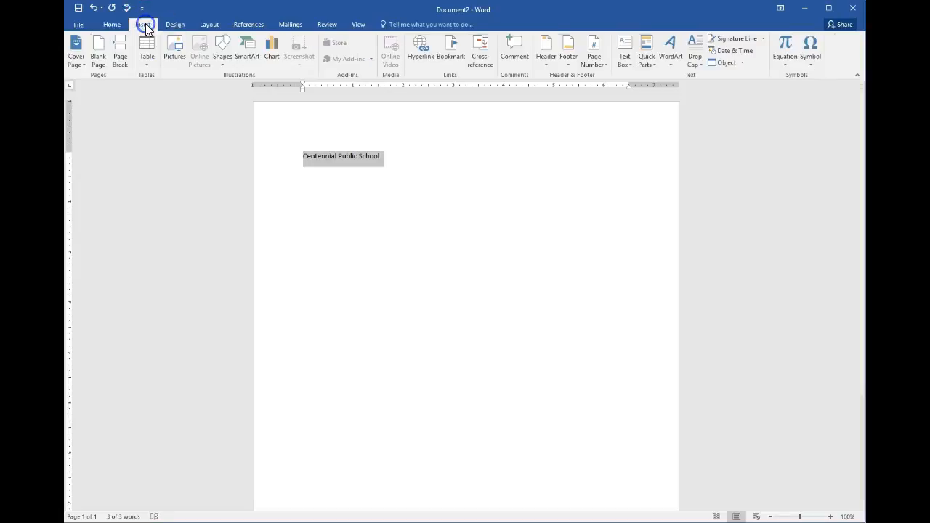
click(668, 60)
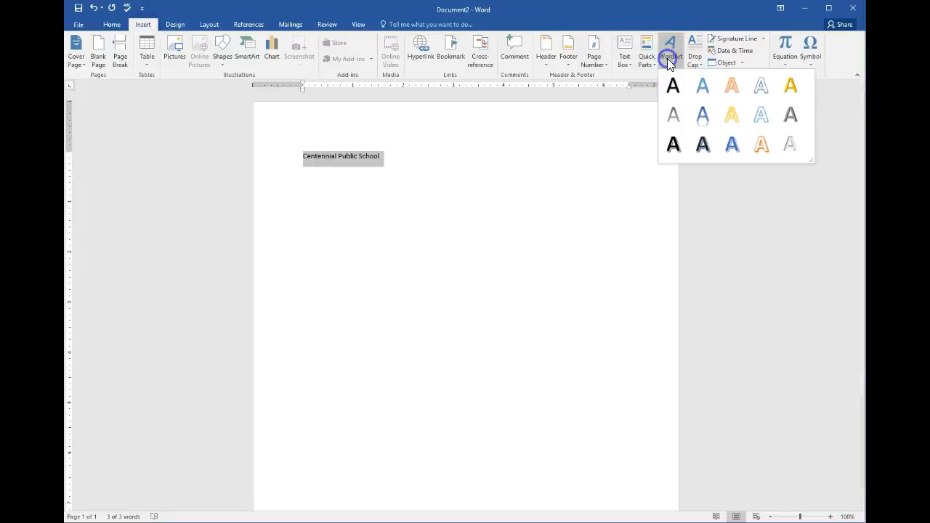
click(731, 144)
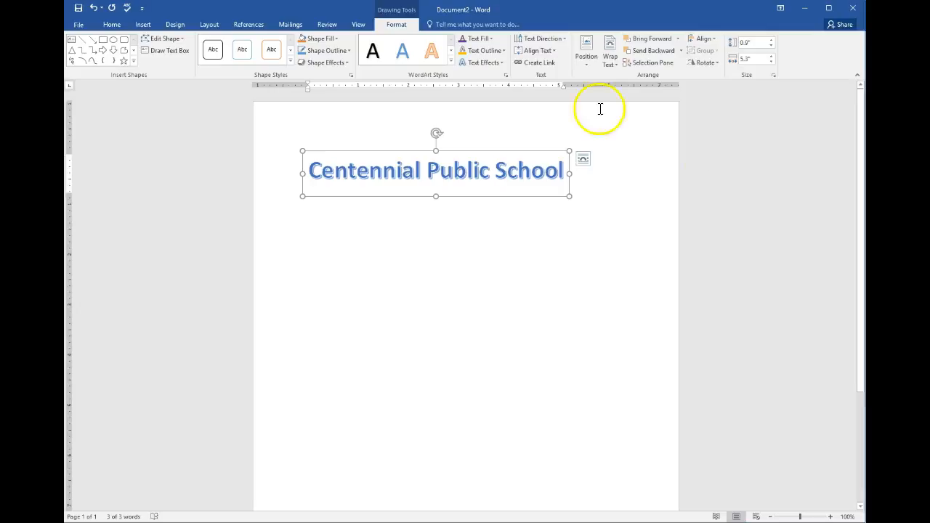
click(580, 60)
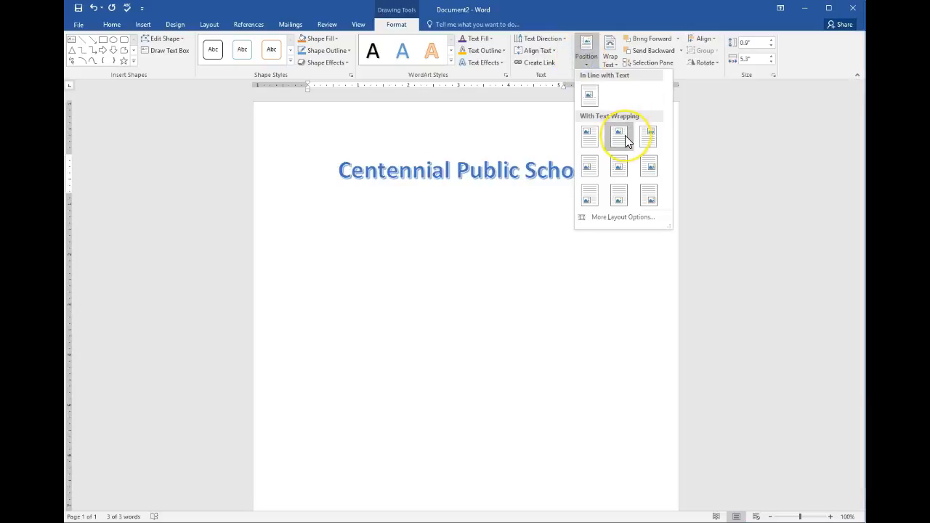
click(626, 140)
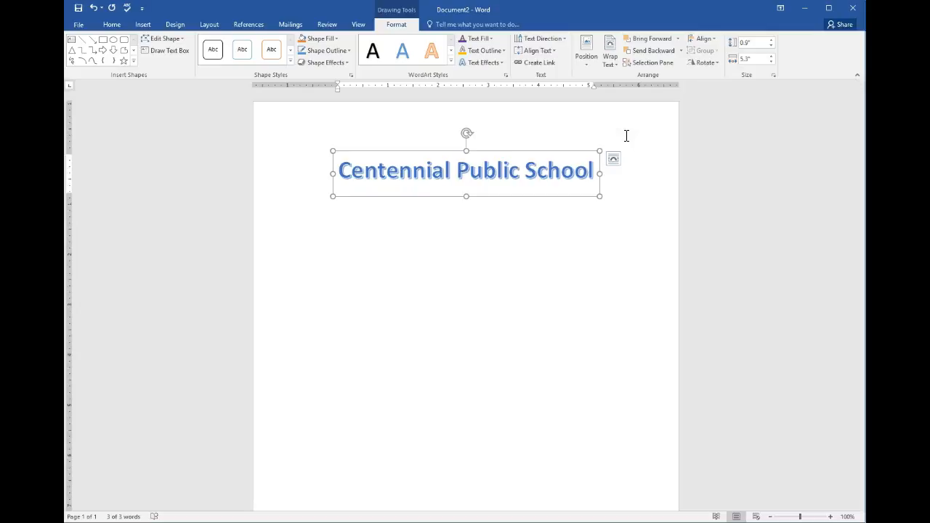
Give the "Centennial Public School" WordArt the first bevel preset in the second row and a wave-shaped Warp Transform effect.
click(499, 63)
mouse_move(508, 150)
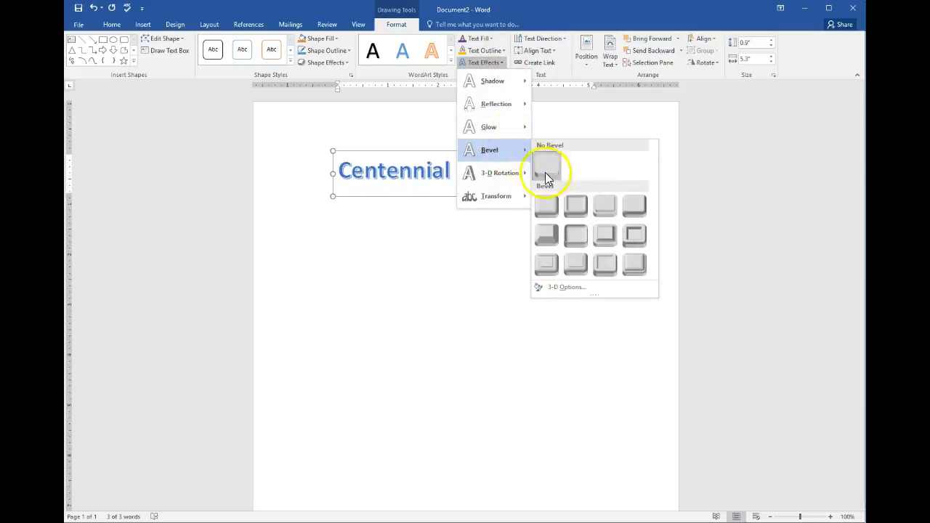
click(548, 233)
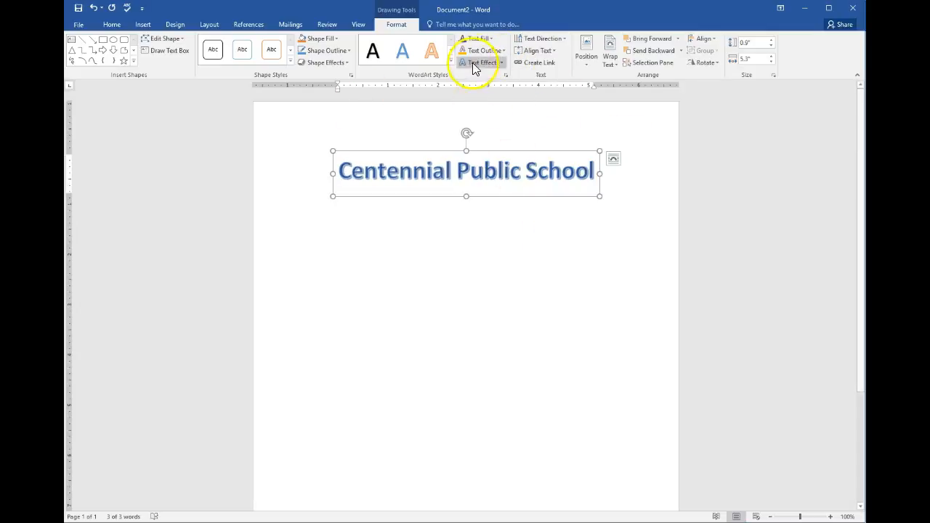
click(499, 63)
mouse_move(511, 191)
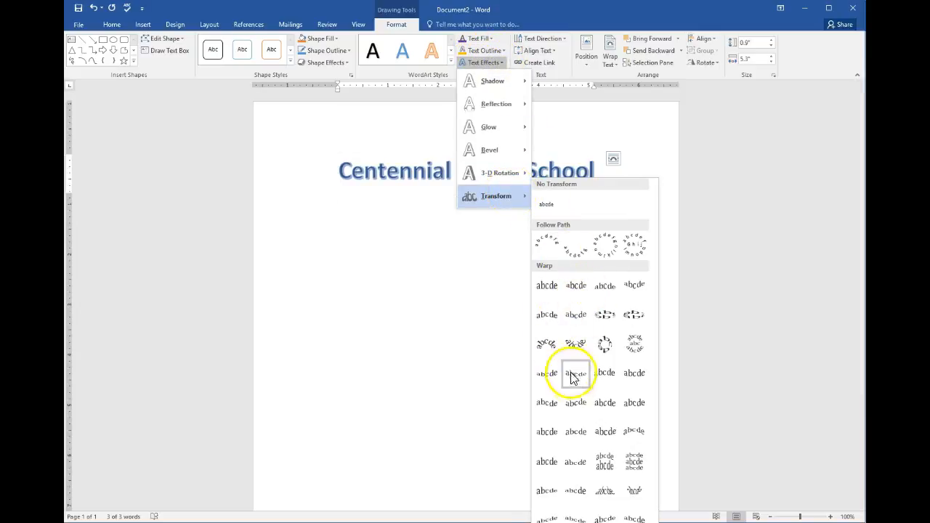
click(571, 404)
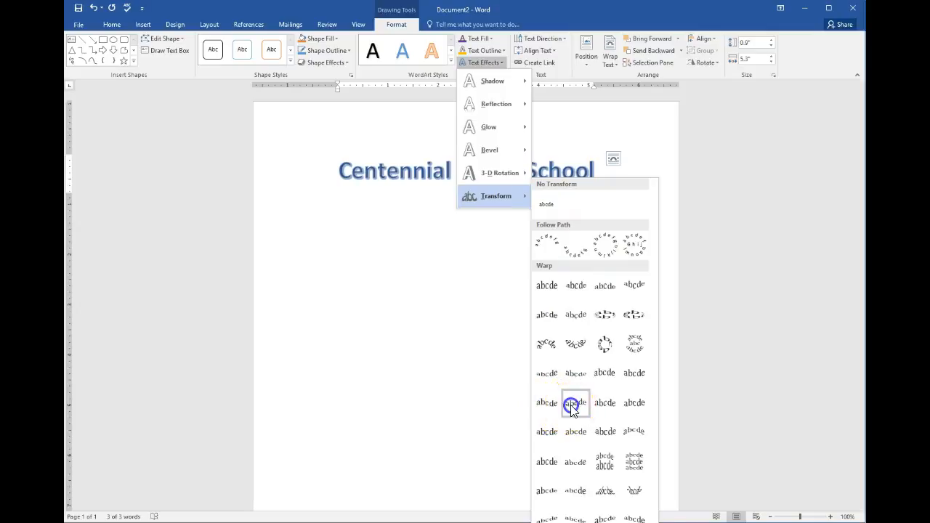
Set the "Centennial Public School" WordArt's text fill to standard blue and its text outline to the lightest gray shade of theme white.
click(491, 41)
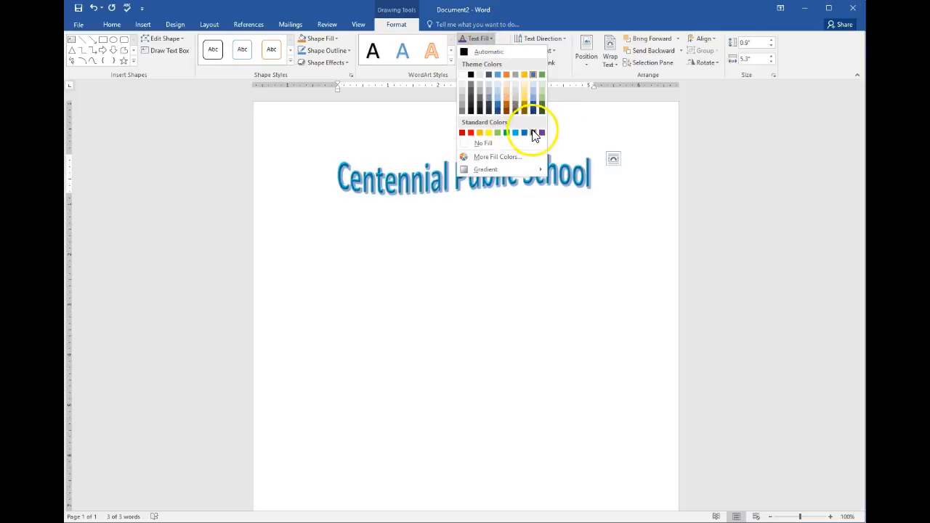
click(524, 133)
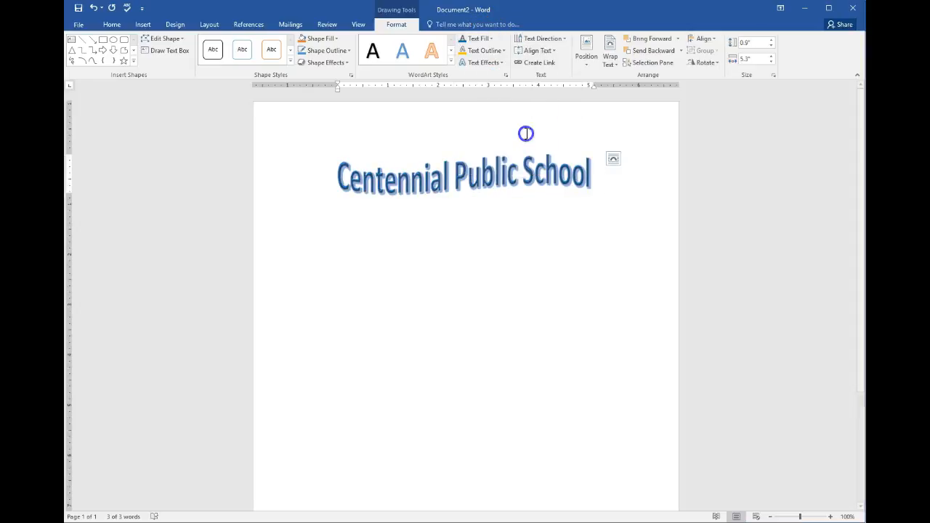
click(503, 51)
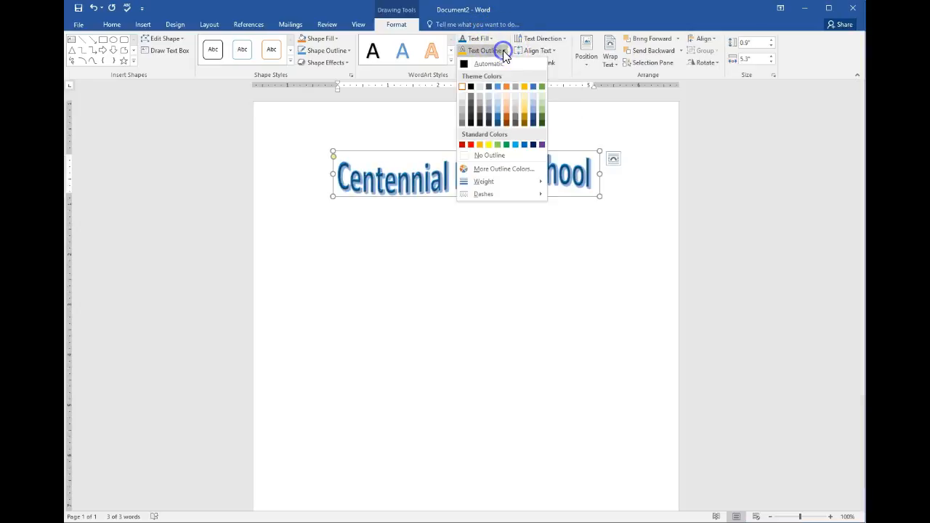
click(463, 95)
click(514, 231)
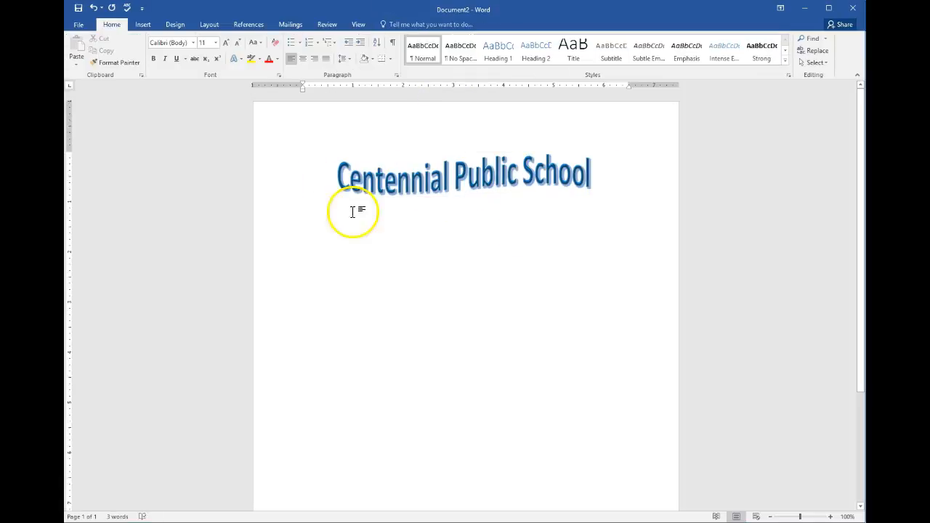
Save the new document as "59d school" in the CHAPTER 8 folder.
click(87, 26)
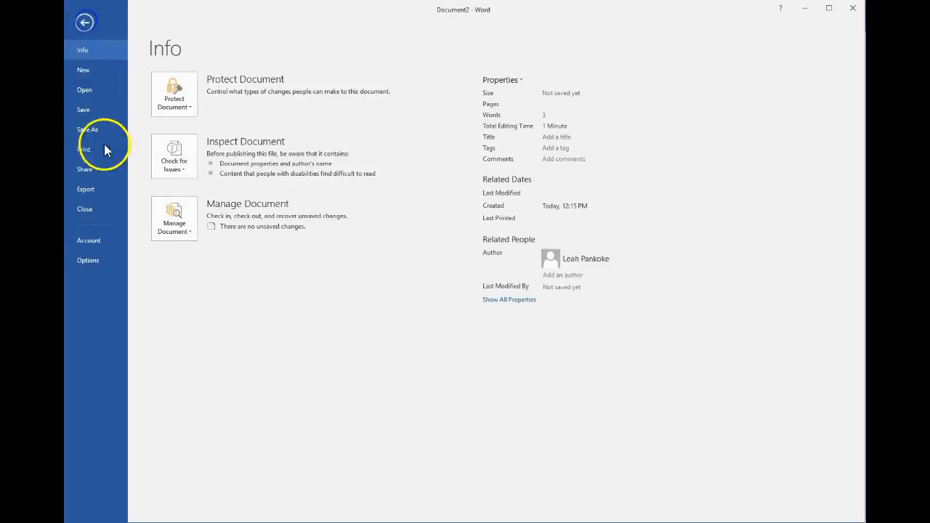
click(102, 129)
click(357, 98)
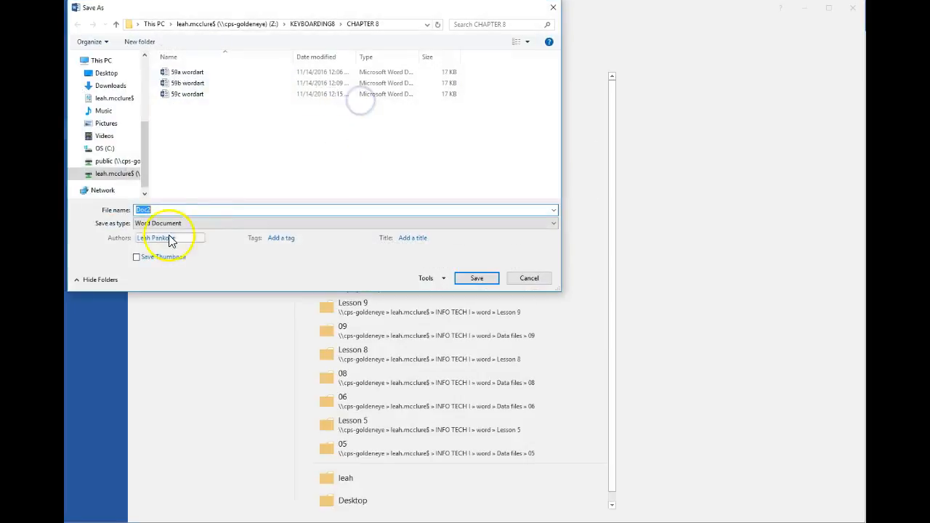
text(5)
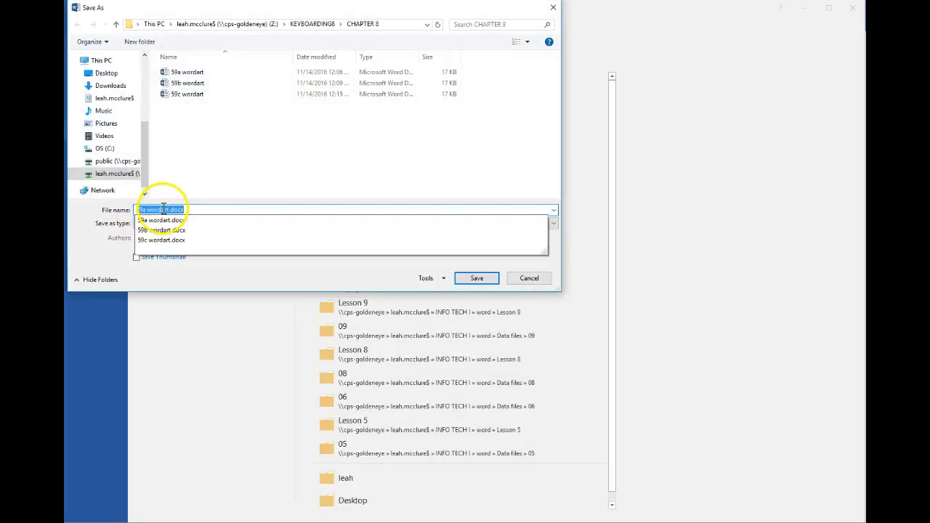
text(9d)
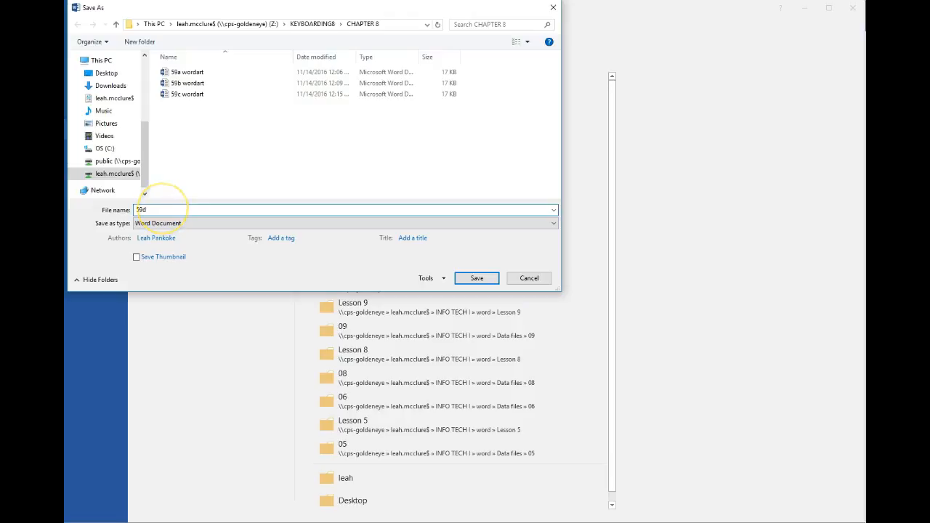
text( school)
click(481, 282)
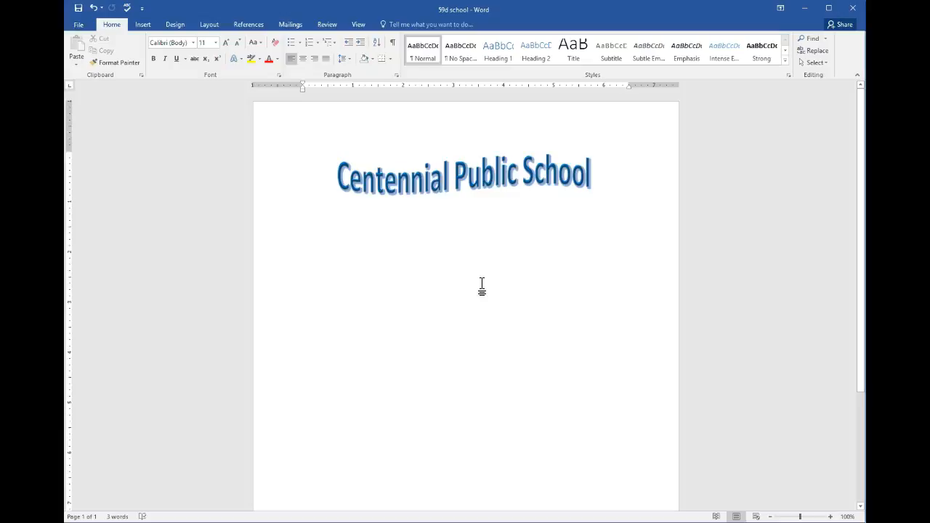
click(445, 197)
click(311, 194)
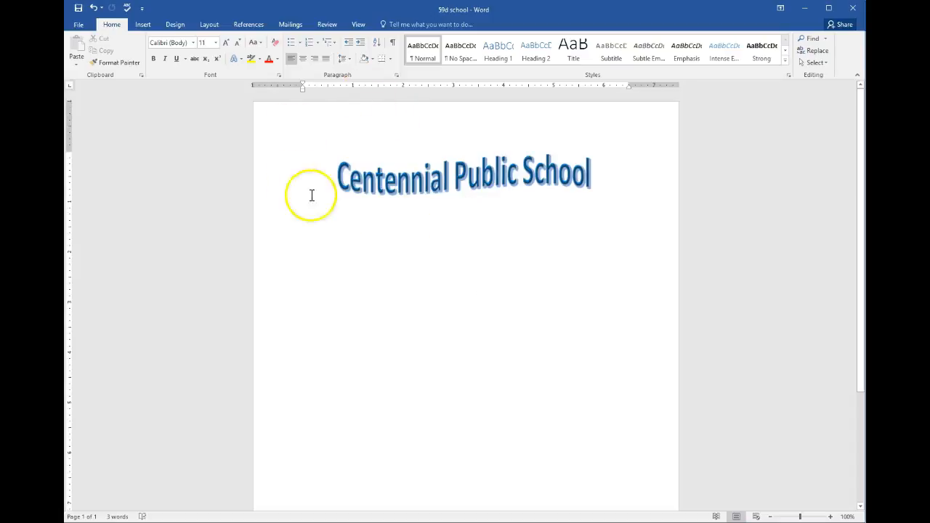